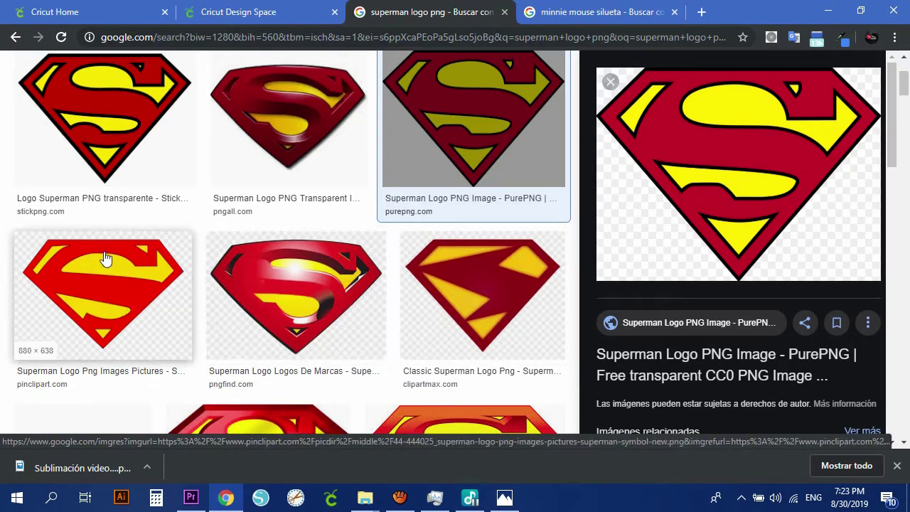
Step: Switch to Cricut Design Space and continue the Superman logo upload with the image type set to Complejo
{"action": "left_click", "coordinate": [294, 13]}
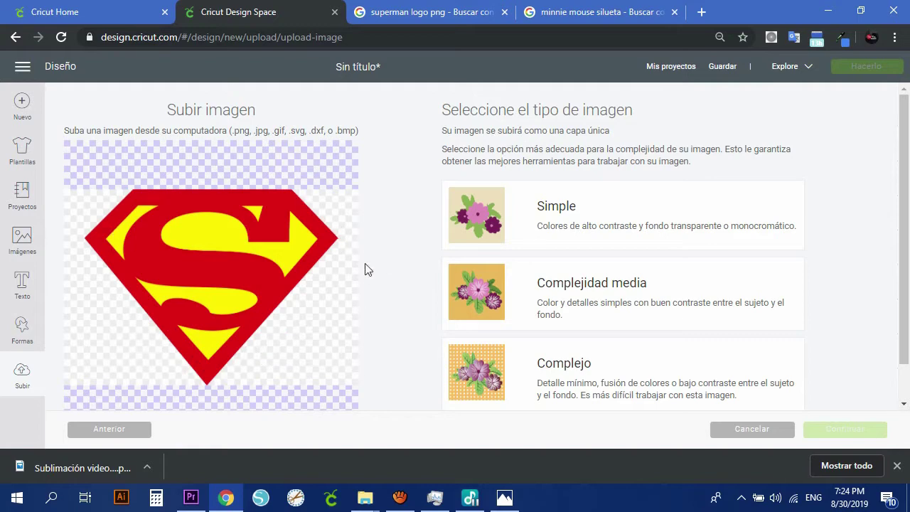
{"action": "left_click", "coordinate": [620, 372]}
{"action": "left_click", "coordinate": [831, 432]}
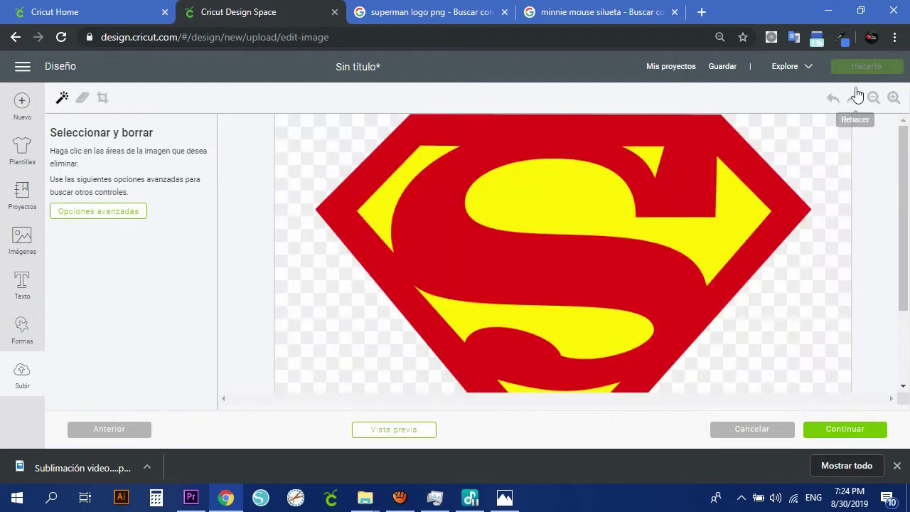
Step: Try to clear the checkered background beside the logo with Select and Erase and an enlarged eraser, and return to the image type choice
{"action": "left_click", "coordinate": [873, 97]}
{"action": "left_click", "coordinate": [375, 147]}
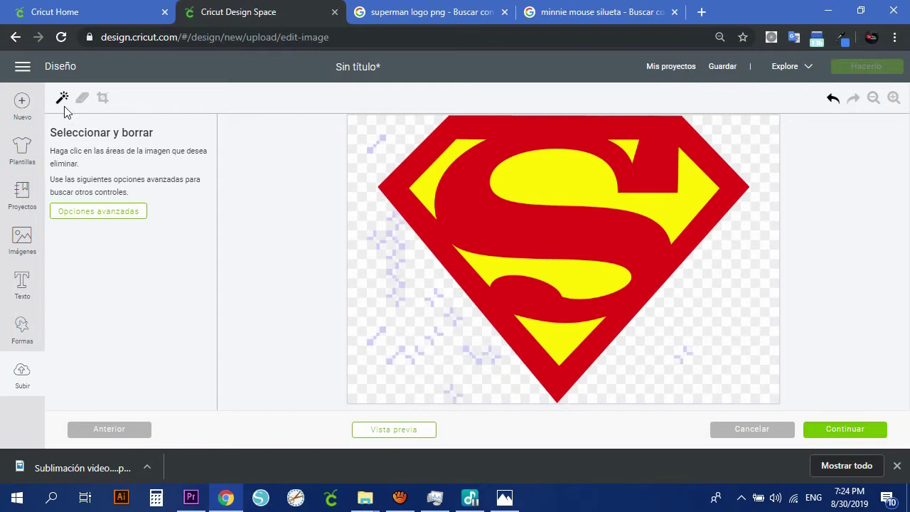
{"action": "left_click", "coordinate": [81, 97]}
{"action": "left_click_drag", "start_coordinate": [91, 218], "coordinate": [140, 218]}
{"action": "mouse_move", "coordinate": [362, 277]}
{"action": "left_mouse_down"}
{"action": "mouse_move", "coordinate": [372, 249]}
{"action": "mouse_move", "coordinate": [442, 340]}
{"action": "mouse_move", "coordinate": [389, 349]}
{"action": "mouse_move", "coordinate": [368, 274]}
{"action": "mouse_move", "coordinate": [442, 365]}
{"action": "mouse_move", "coordinate": [389, 276]}
{"action": "mouse_move", "coordinate": [376, 222]}
{"action": "mouse_move", "coordinate": [486, 349]}
{"action": "mouse_move", "coordinate": [526, 364]}
{"action": "left_mouse_up"}
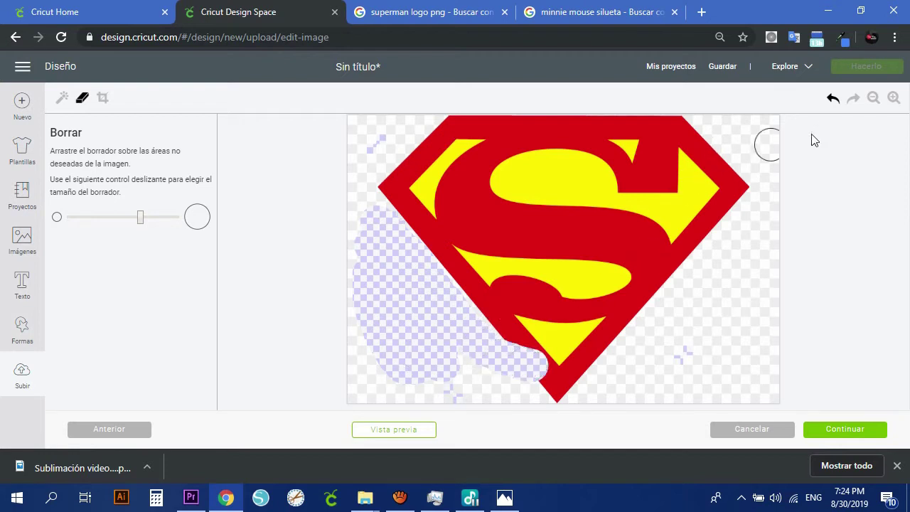
{"action": "left_click", "coordinate": [98, 432]}
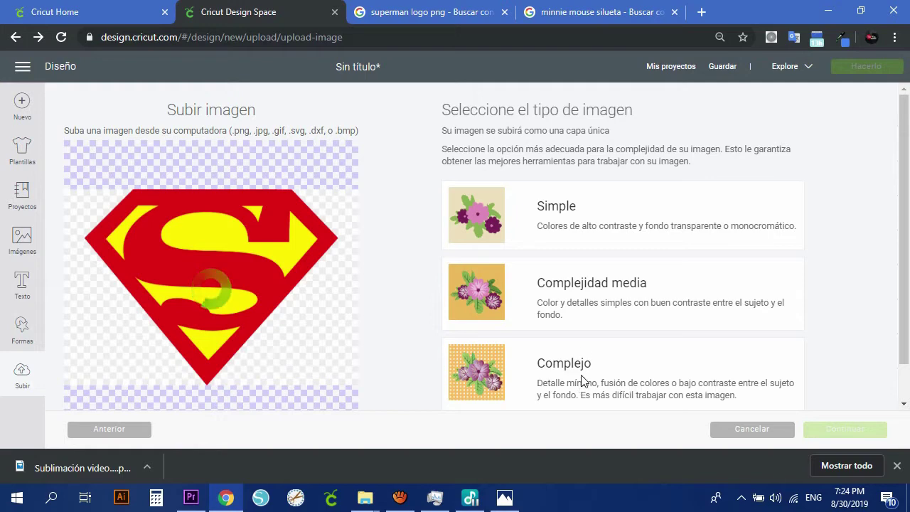
Step: Compare the Simple, Complejidad media and Complejo image types for the logo and continue to editing with Simple
{"action": "left_click", "coordinate": [630, 217]}
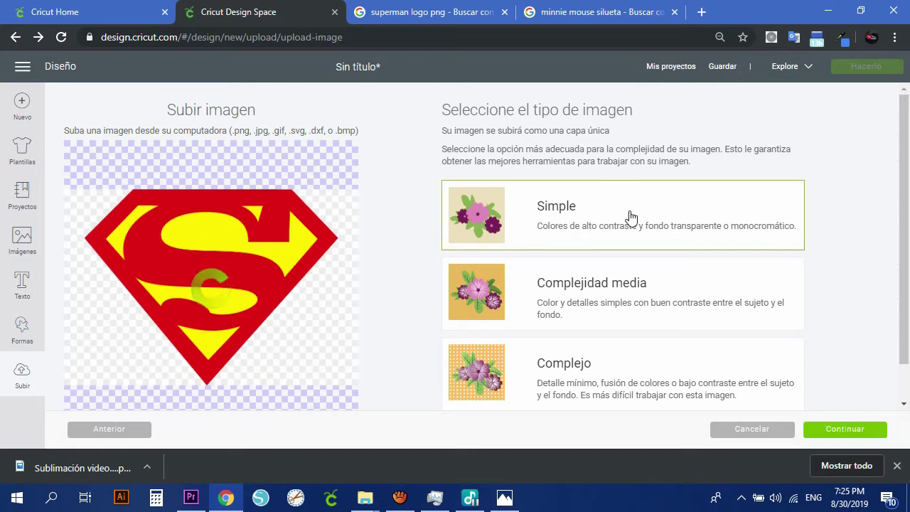
{"action": "left_click", "coordinate": [605, 293]}
{"action": "left_click", "coordinate": [609, 213]}
{"action": "left_click", "coordinate": [612, 291]}
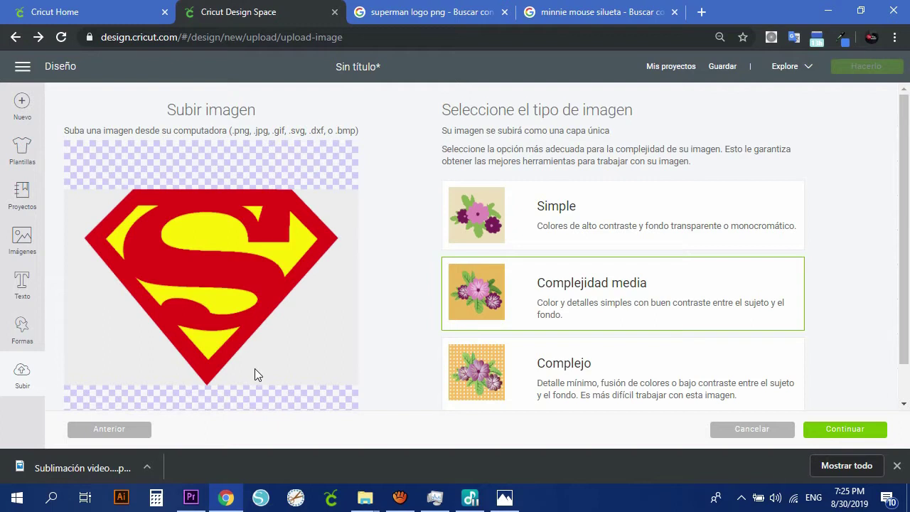
{"action": "left_click", "coordinate": [559, 375]}
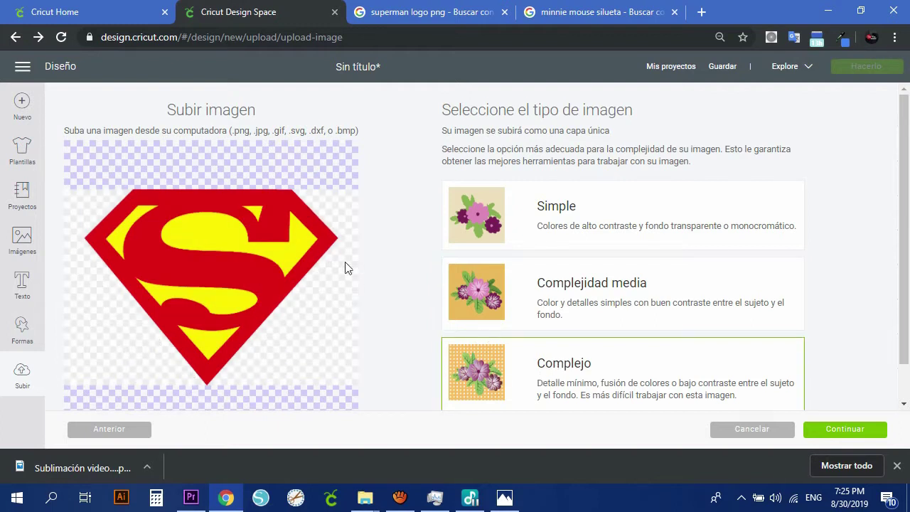
{"action": "left_click", "coordinate": [608, 305]}
{"action": "left_click", "coordinate": [591, 223]}
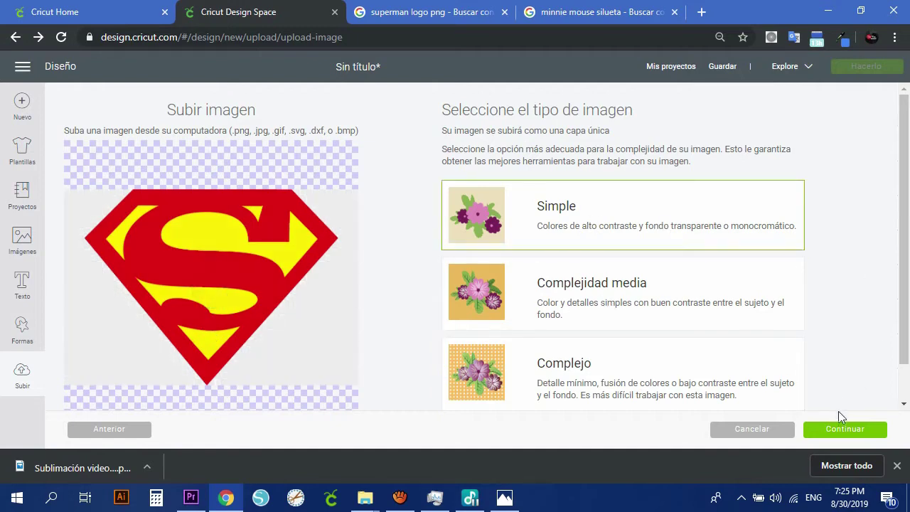
{"action": "left_click", "coordinate": [838, 427]}
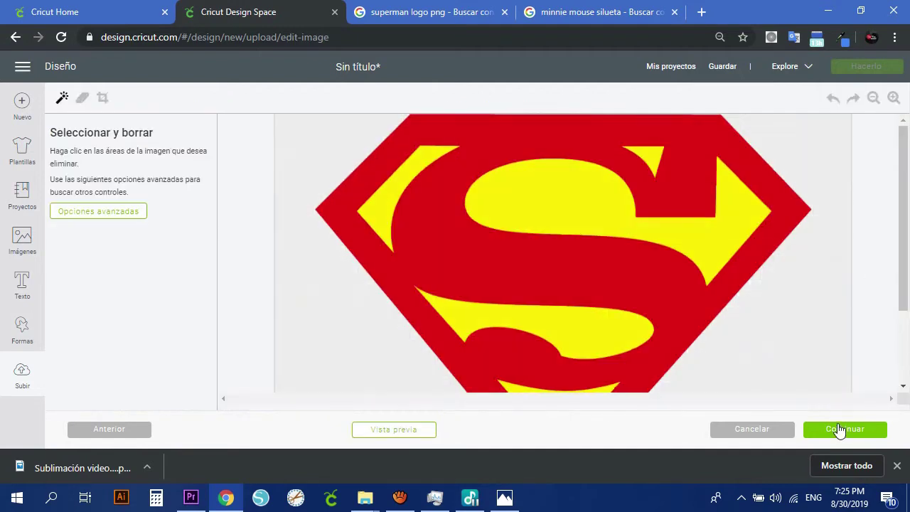
Step: Remove the grey background on both sides of the Superman logo
{"action": "left_click", "coordinate": [873, 99]}
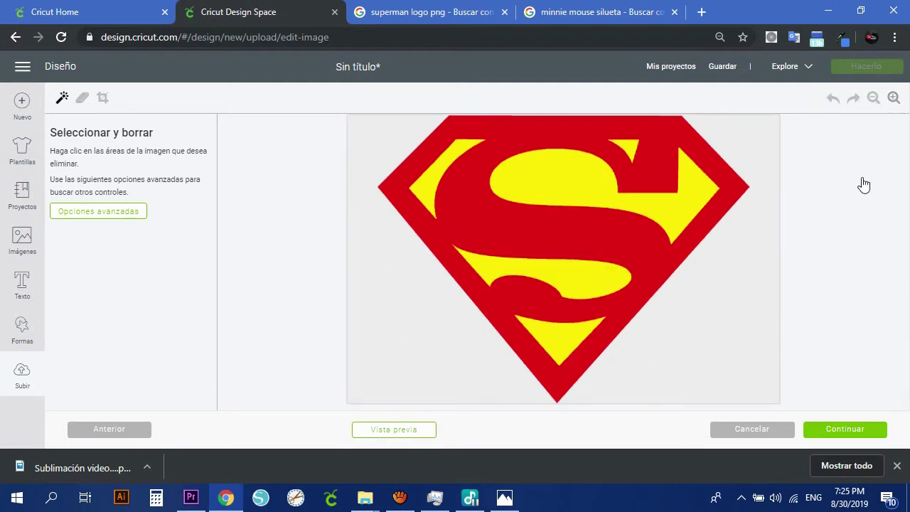
{"action": "left_click", "coordinate": [369, 143]}
{"action": "left_click", "coordinate": [740, 128]}
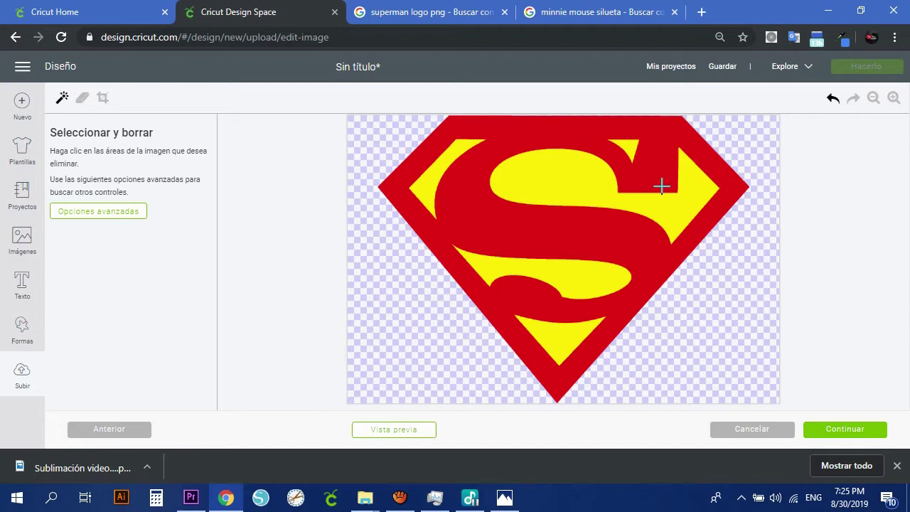
Step: Remove all the yellow areas inside the Superman logo so only the red shape is kept
{"action": "left_click", "coordinate": [633, 151]}
{"action": "left_click", "coordinate": [544, 177]}
{"action": "left_click", "coordinate": [462, 152]}
{"action": "left_click", "coordinate": [581, 280]}
{"action": "left_click", "coordinate": [556, 335]}
Step: Save the red logo shape as a cut image and insert it from the recent uploads onto the canvas
{"action": "left_click", "coordinate": [836, 429]}
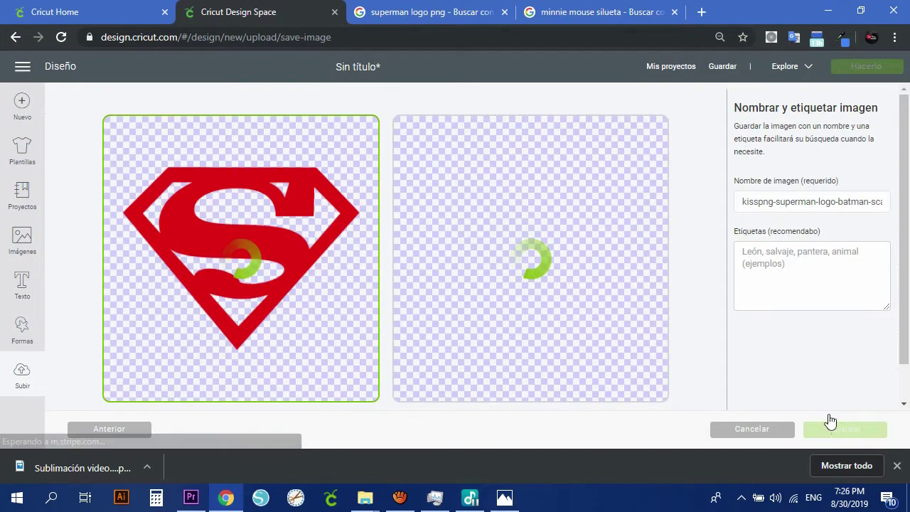
{"action": "left_click", "coordinate": [847, 425]}
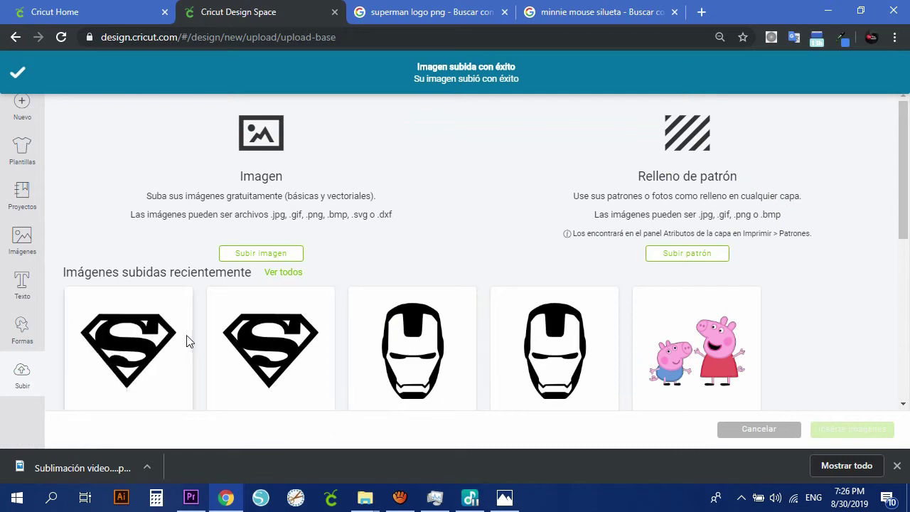
{"action": "left_click", "coordinate": [187, 341]}
{"action": "left_click", "coordinate": [865, 428]}
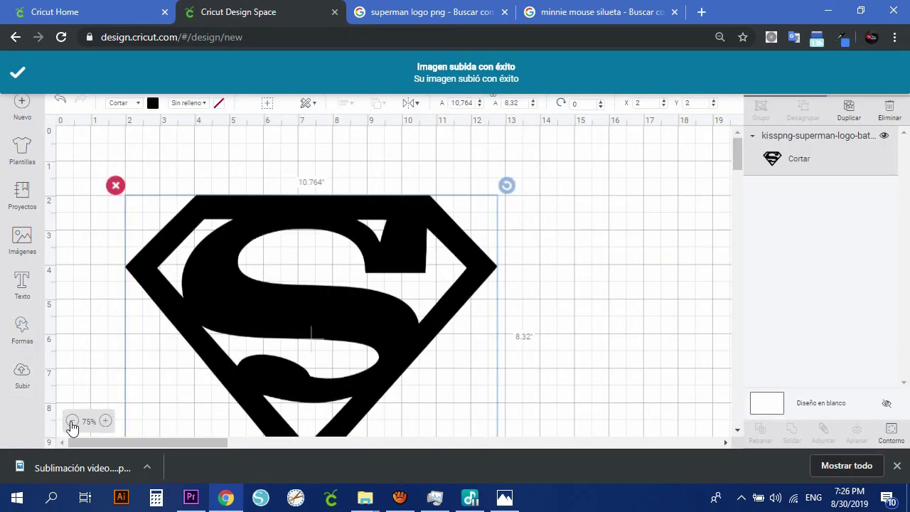
{"action": "left_click", "coordinate": [71, 422]}
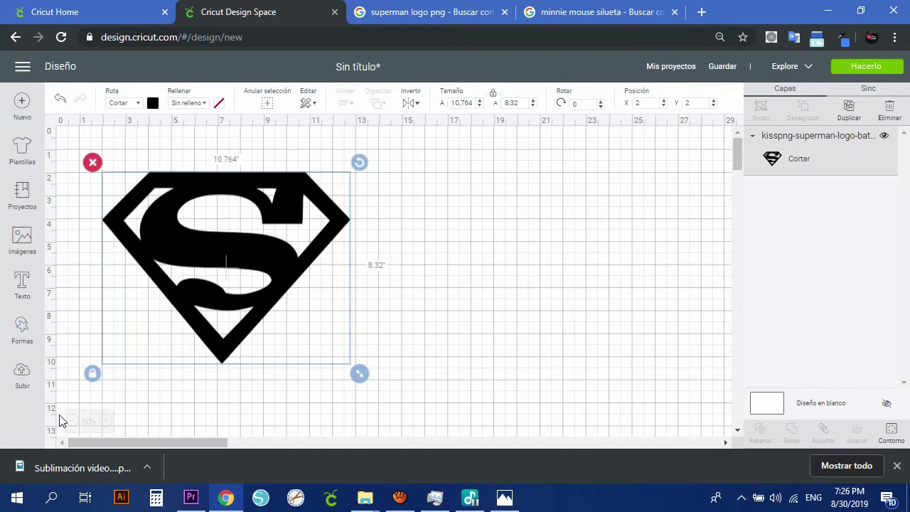
Step: Upload another image, searching the Desktop for "super" and opening the kisspng-superman-logo-batman file
{"action": "left_click", "coordinate": [22, 373]}
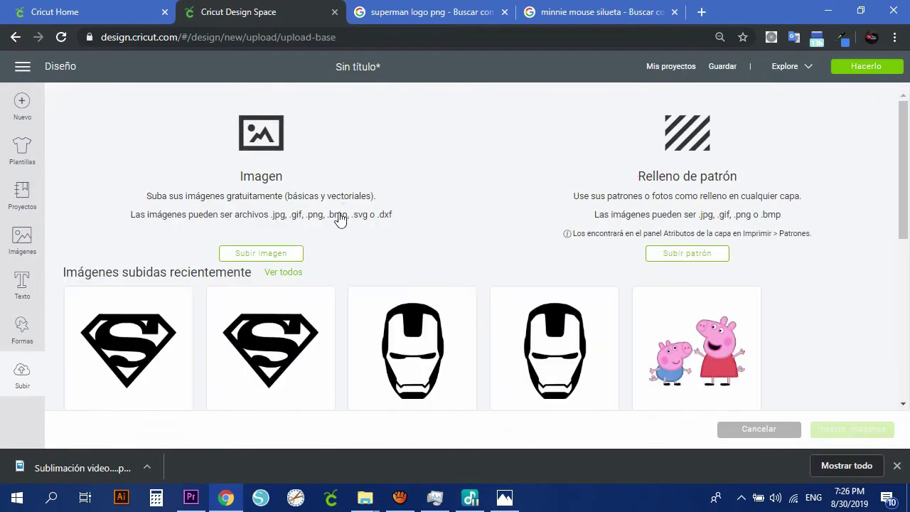
{"action": "left_click", "coordinate": [288, 255]}
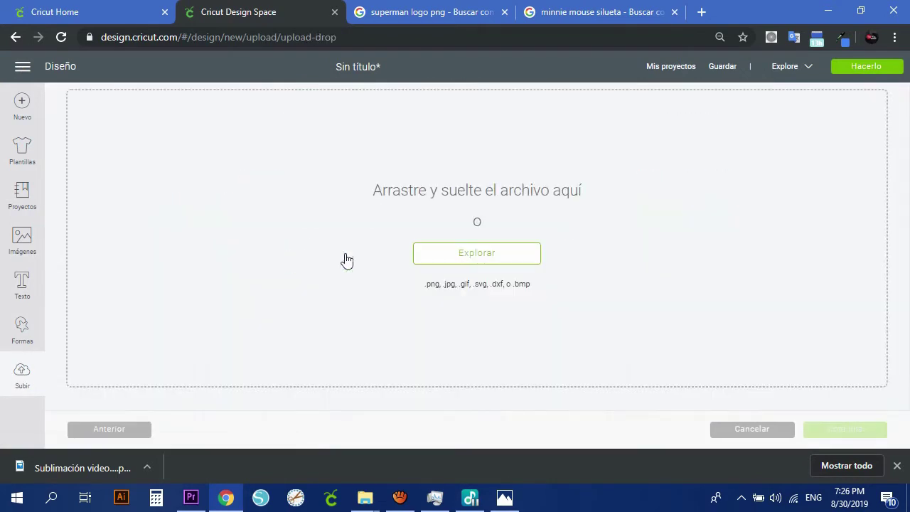
{"action": "left_click", "coordinate": [441, 256]}
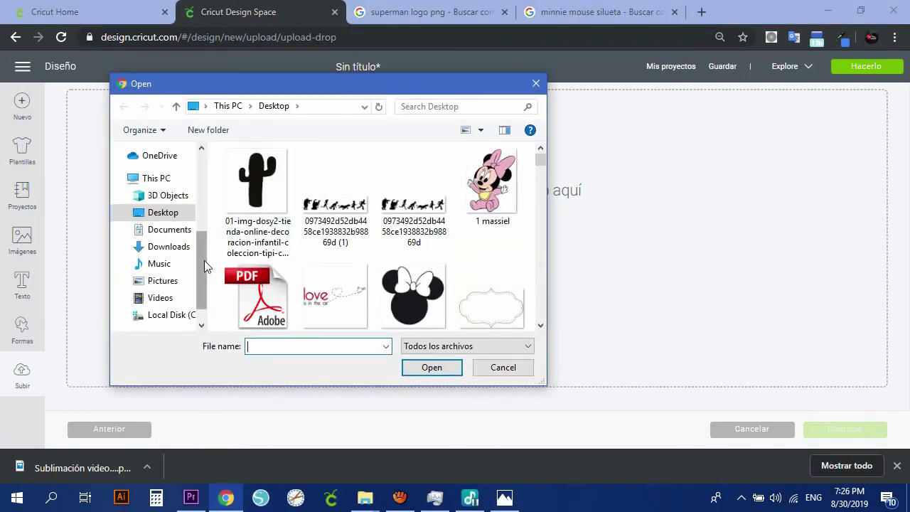
{"action": "scroll", "coordinate": [204, 260], "scroll_direction": "up", "scroll_amount": 5}
{"action": "left_click", "coordinate": [451, 105]}
{"action": "type", "text": "super"}
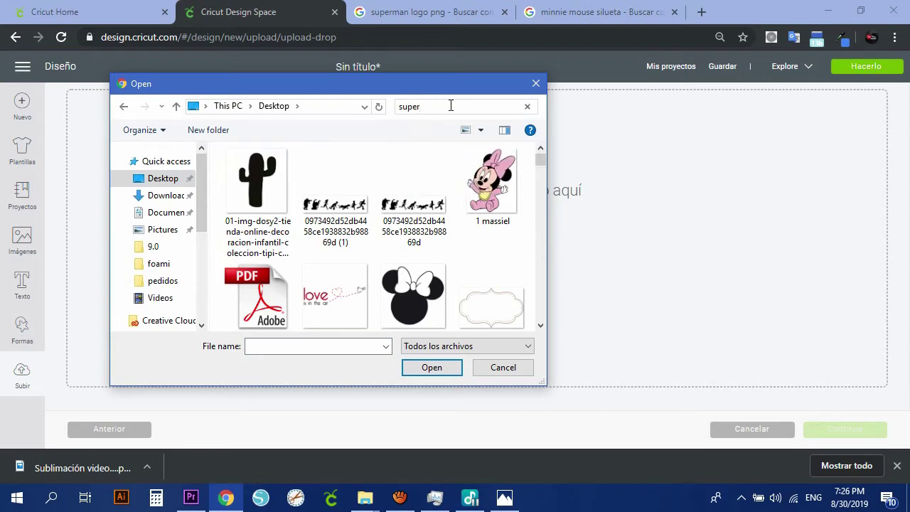
{"action": "left_click", "coordinate": [414, 299]}
{"action": "left_click", "coordinate": [433, 366]}
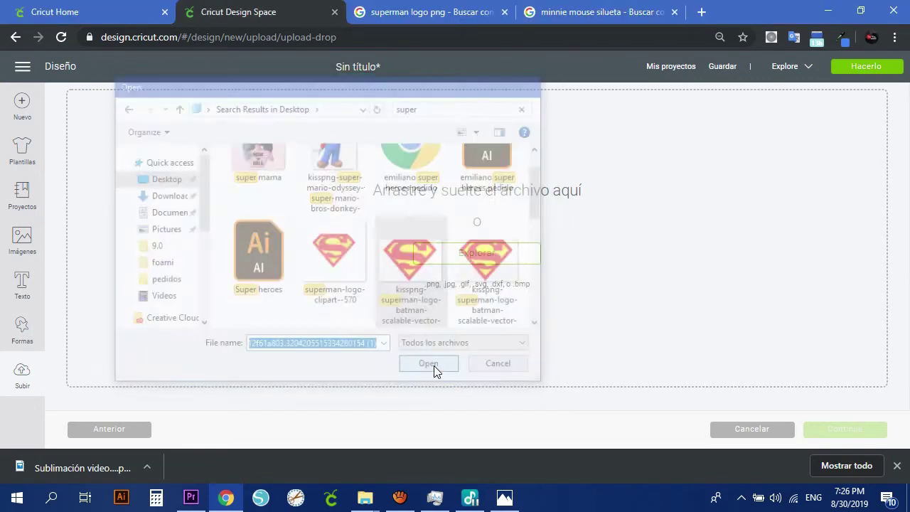
Step: Continue with the image type Complejidad media and remove the grey background around the logo
{"action": "left_click", "coordinate": [608, 230]}
{"action": "left_click", "coordinate": [607, 286]}
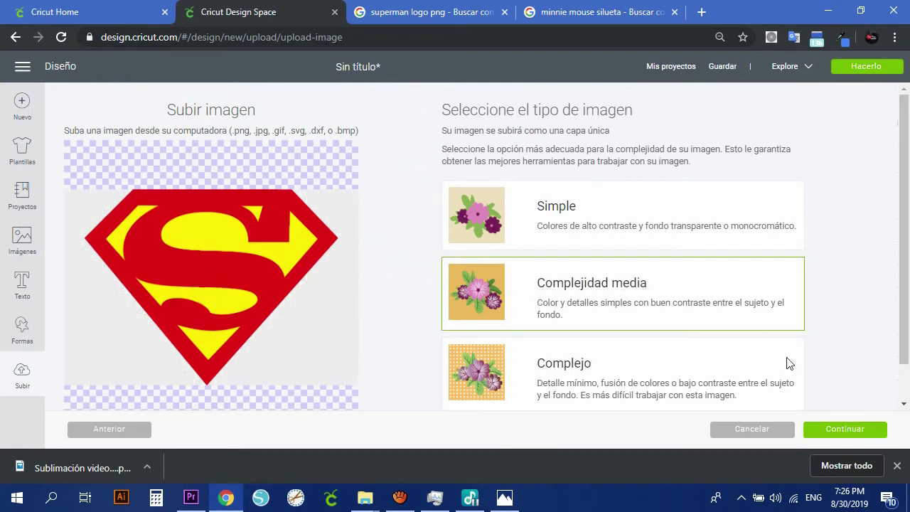
{"action": "left_click", "coordinate": [846, 428]}
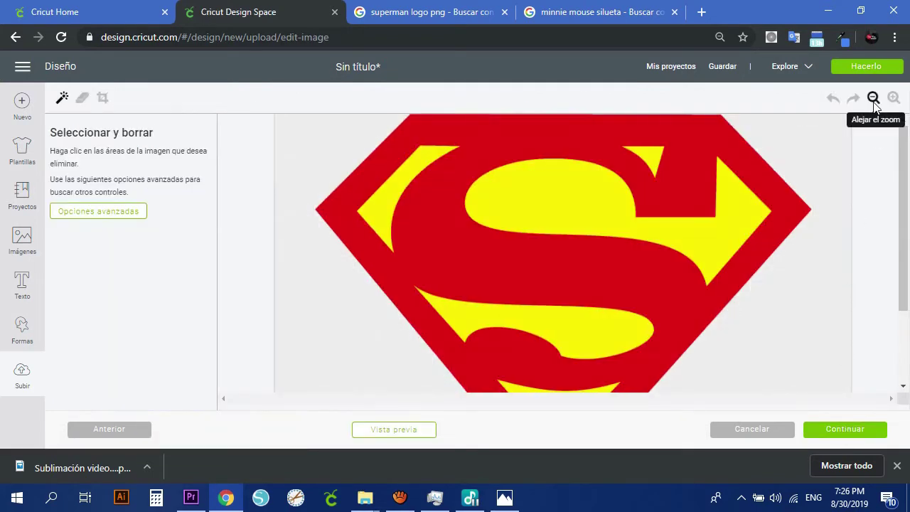
{"action": "left_click", "coordinate": [762, 152]}
{"action": "left_click", "coordinate": [404, 309]}
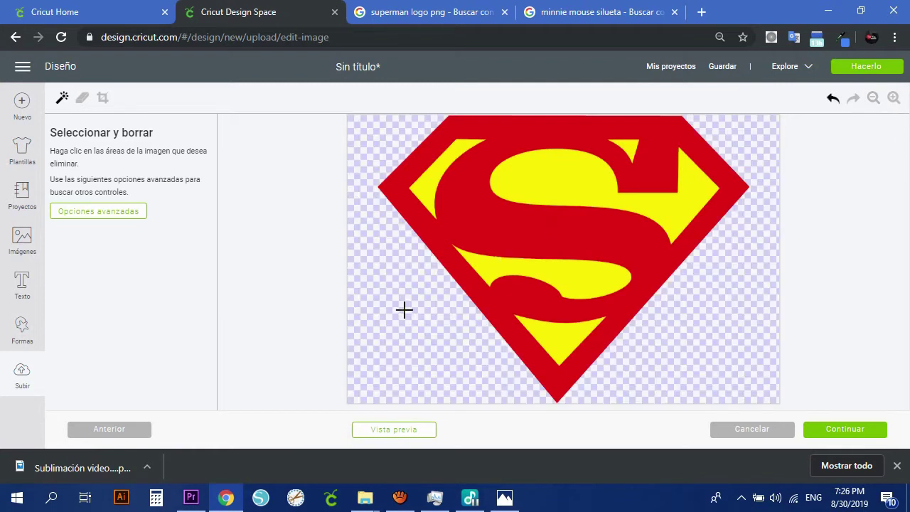
Step: Remove the logo's red area and inspect the edges left around the yellow shapes up close
{"action": "left_click", "coordinate": [449, 264]}
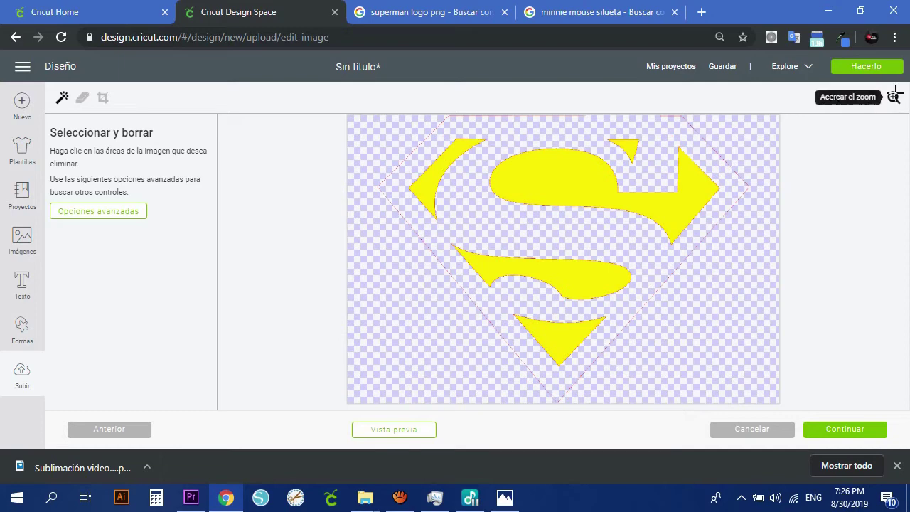
{"action": "left_click", "coordinate": [893, 97]}
{"action": "left_click", "coordinate": [894, 98]}
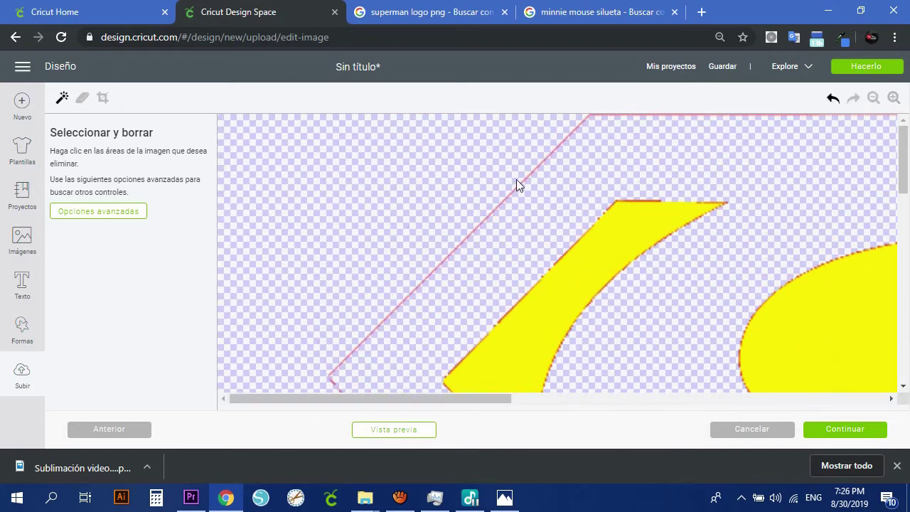
{"action": "scroll", "coordinate": [517, 183], "scroll_direction": "down", "scroll_amount": 8}
{"action": "scroll", "coordinate": [503, 289], "scroll_direction": "down", "scroll_amount": 2}
{"action": "scroll", "coordinate": [524, 284], "scroll_direction": "up", "scroll_amount": 6}
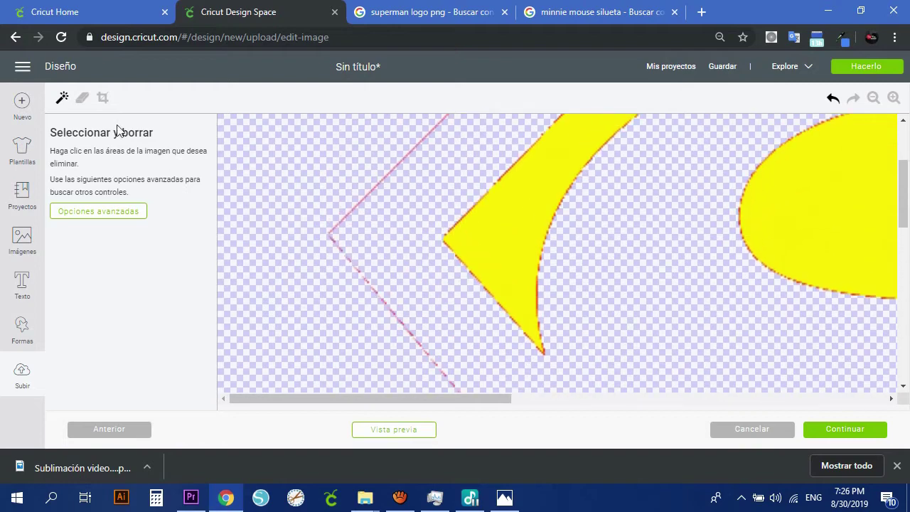
Step: Enlarge the eraser and erase the leftover thin outline at the logo's left corner
{"action": "left_click", "coordinate": [82, 97]}
{"action": "left_click_drag", "start_coordinate": [87, 217], "coordinate": [140, 217]}
{"action": "mouse_move", "coordinate": [359, 180]}
{"action": "left_mouse_down"}
{"action": "mouse_move", "coordinate": [349, 207]}
{"action": "mouse_move", "coordinate": [356, 255]}
{"action": "mouse_move", "coordinate": [398, 324]}
{"action": "left_mouse_up"}
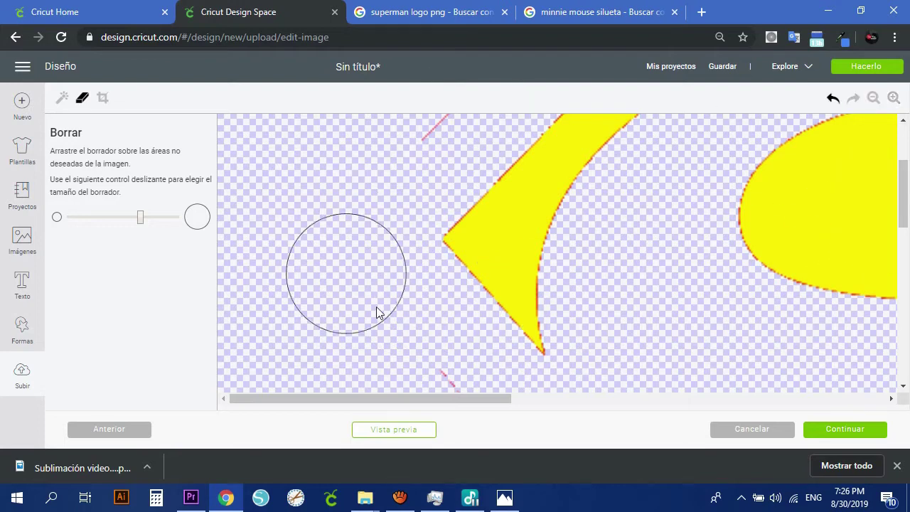
Step: Examine the leftover red outline around the yellow shapes at several zoom levels, from the logo's left corner to its right side
{"action": "left_click", "coordinate": [874, 98]}
{"action": "left_click", "coordinate": [874, 98]}
{"action": "left_click", "coordinate": [874, 98]}
{"action": "left_click", "coordinate": [894, 98]}
{"action": "left_click", "coordinate": [894, 98]}
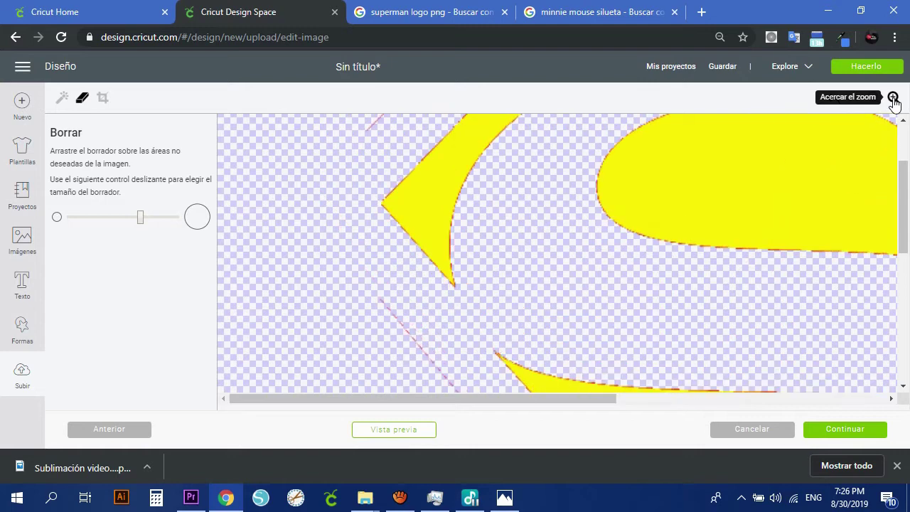
{"action": "left_click", "coordinate": [893, 98]}
{"action": "left_click", "coordinate": [894, 98]}
{"action": "scroll", "coordinate": [483, 304], "scroll_direction": "up", "scroll_amount": 2}
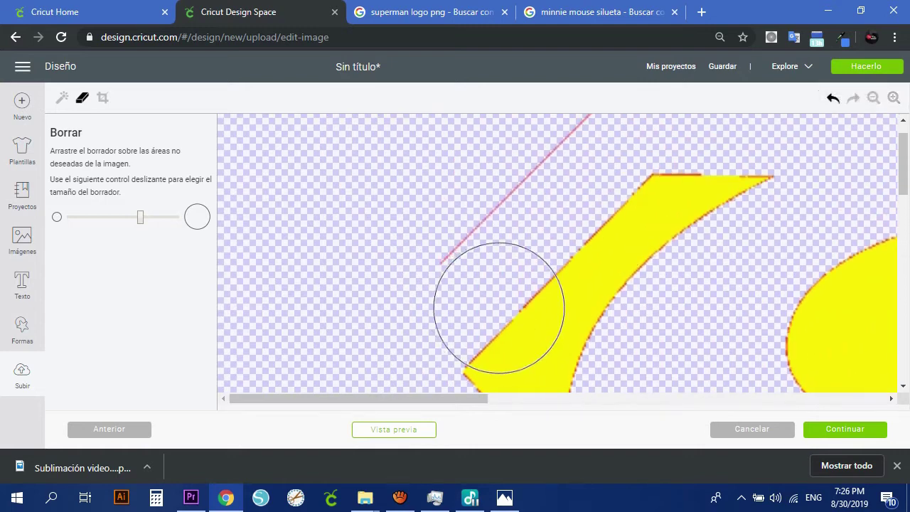
{"action": "left_click_drag", "start_coordinate": [481, 401], "coordinate": [655, 405]}
{"action": "scroll", "coordinate": [362, 283], "scroll_direction": "down", "scroll_amount": 1}
{"action": "scroll", "coordinate": [377, 288], "scroll_direction": "down", "scroll_amount": 3}
{"action": "left_click_drag", "start_coordinate": [508, 402], "coordinate": [647, 404]}
{"action": "scroll", "coordinate": [825, 285], "scroll_direction": "up", "scroll_amount": 2}
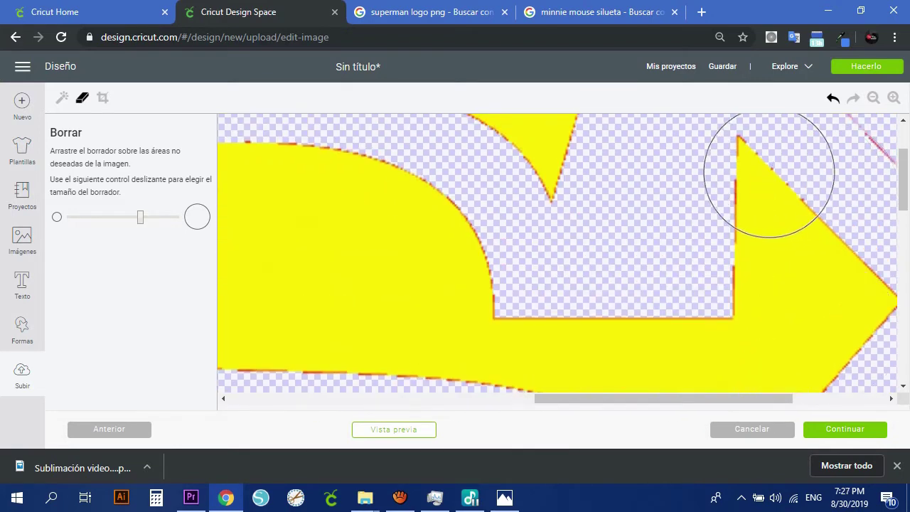
{"action": "left_click", "coordinate": [870, 101]}
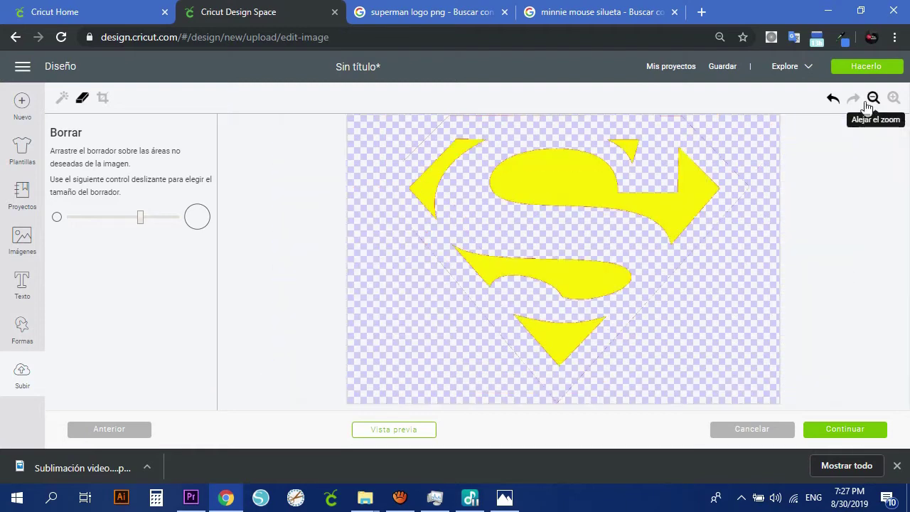
Step: Undo the eraser strokes and the red removal, and remove the logo's red area again with Select and Erase
{"action": "left_click", "coordinate": [835, 105]}
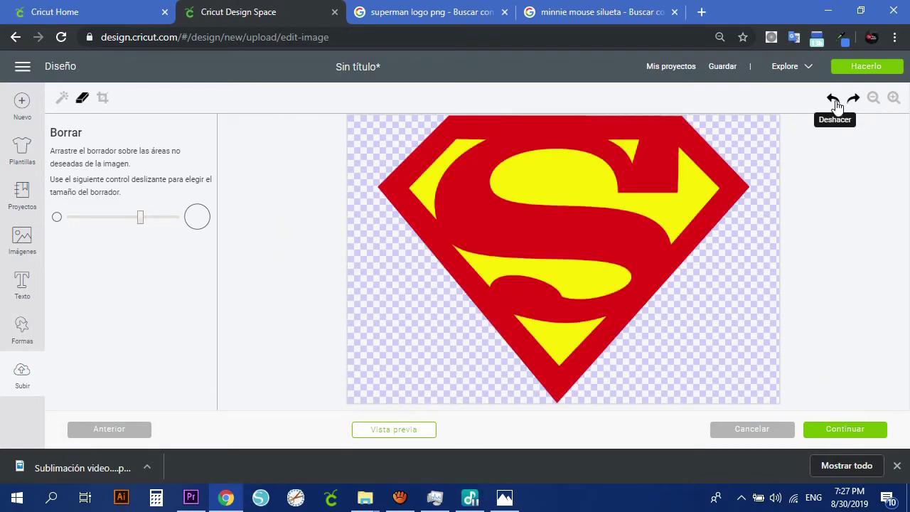
{"action": "left_click", "coordinate": [62, 97]}
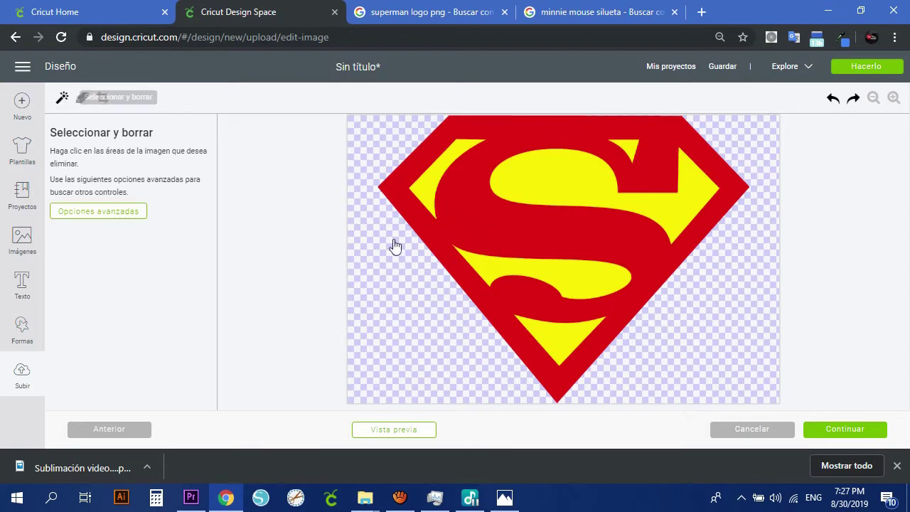
{"action": "left_click", "coordinate": [456, 258]}
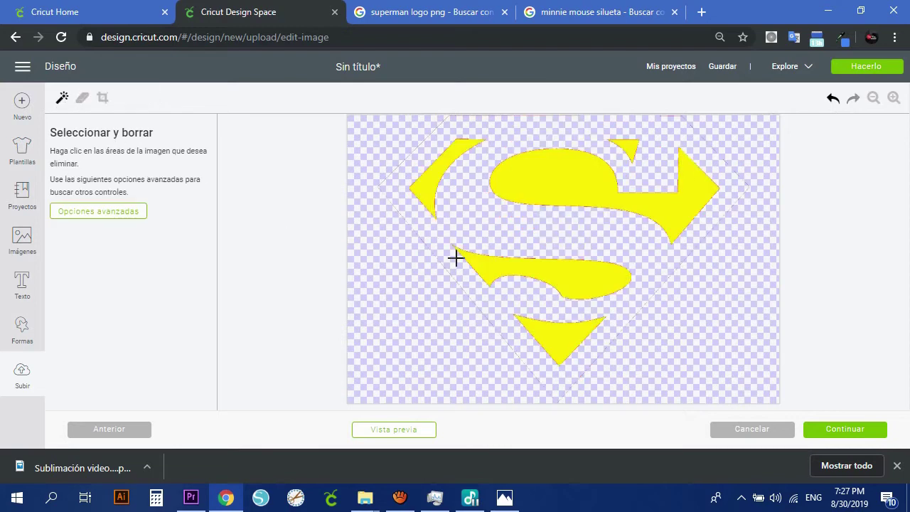
Step: Undo the red removal, set the color tolerance to 120, and remove the logo's red area again, checking the edges up close
{"action": "left_click", "coordinate": [873, 98]}
{"action": "left_click", "coordinate": [836, 104]}
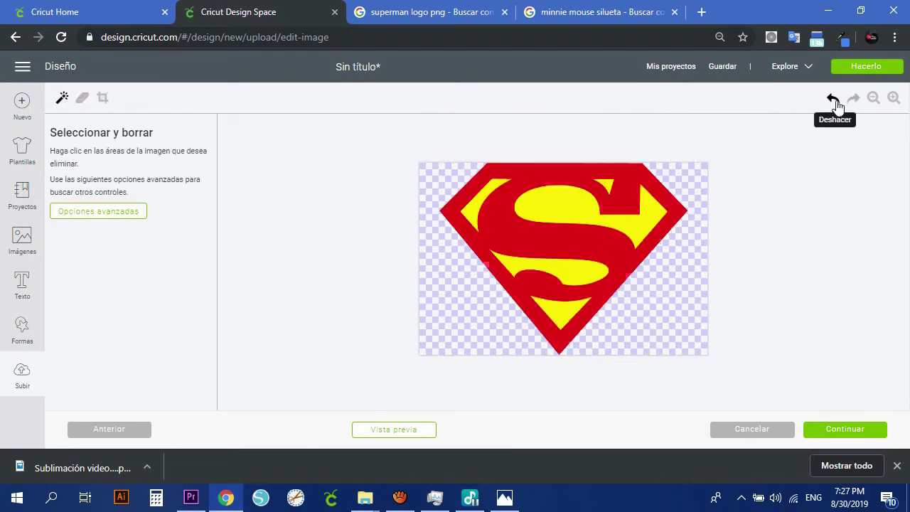
{"action": "left_click", "coordinate": [112, 217]}
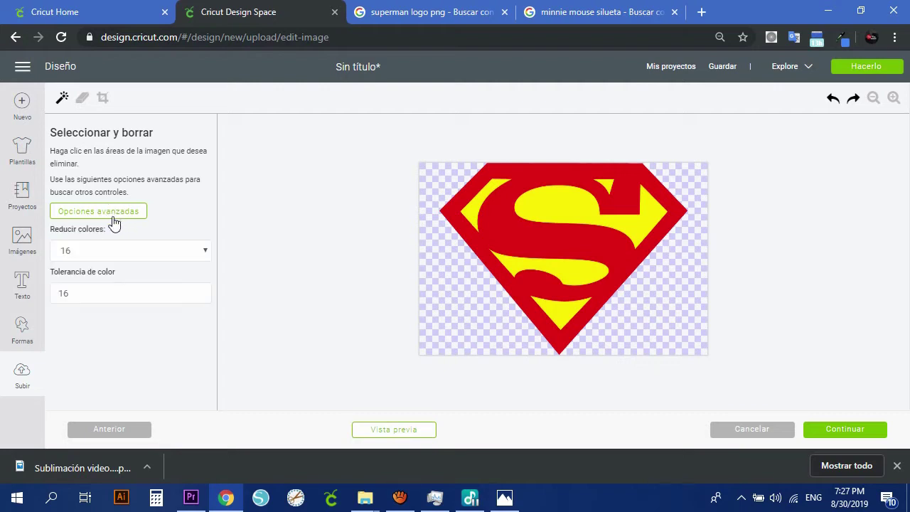
{"action": "left_click", "coordinate": [92, 295]}
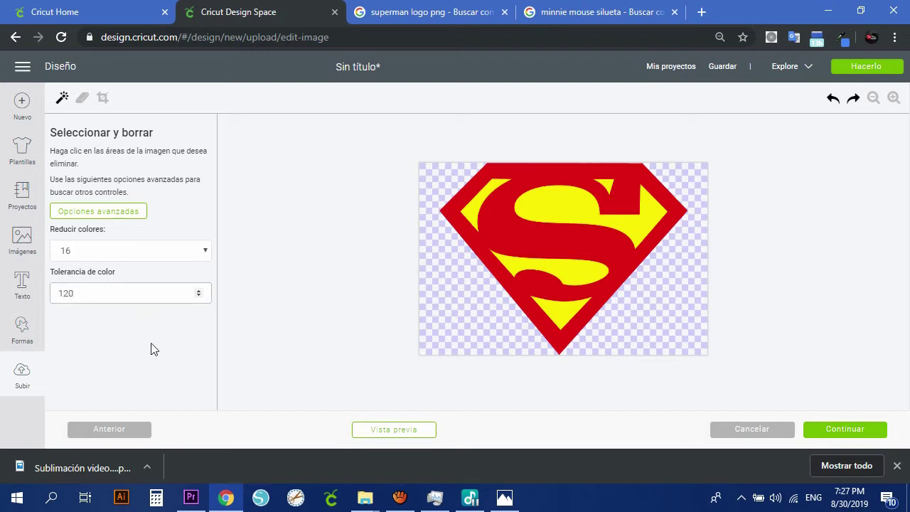
{"action": "left_click", "coordinate": [490, 263]}
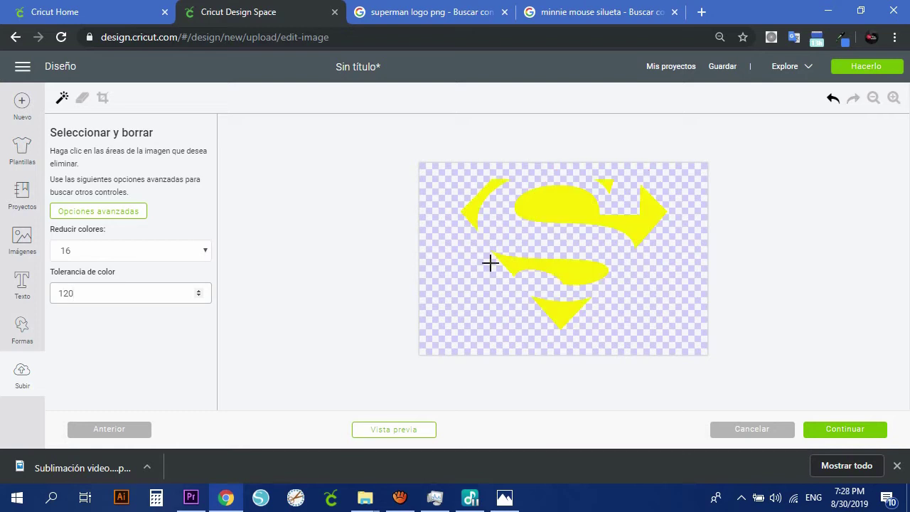
{"action": "left_click", "coordinate": [894, 99]}
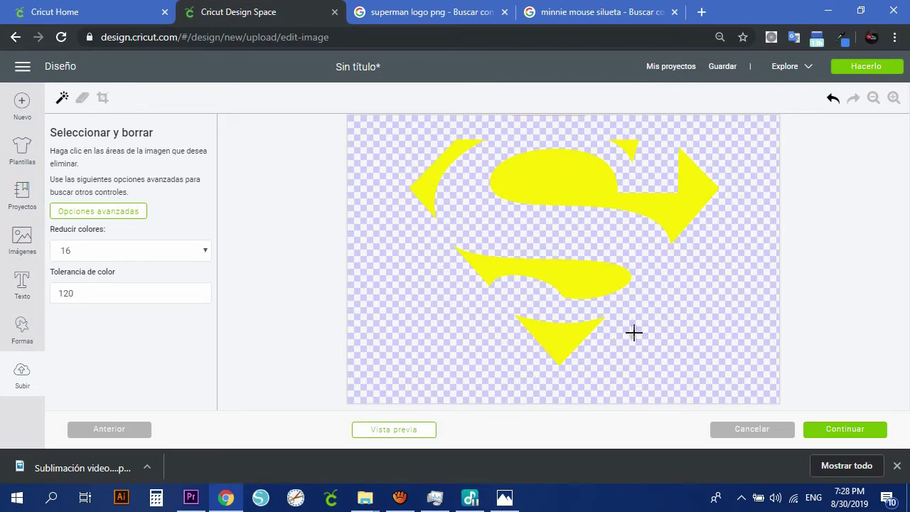
Step: Undo the red removal and remove the red area again with a color tolerance of 130
{"action": "left_click", "coordinate": [832, 101]}
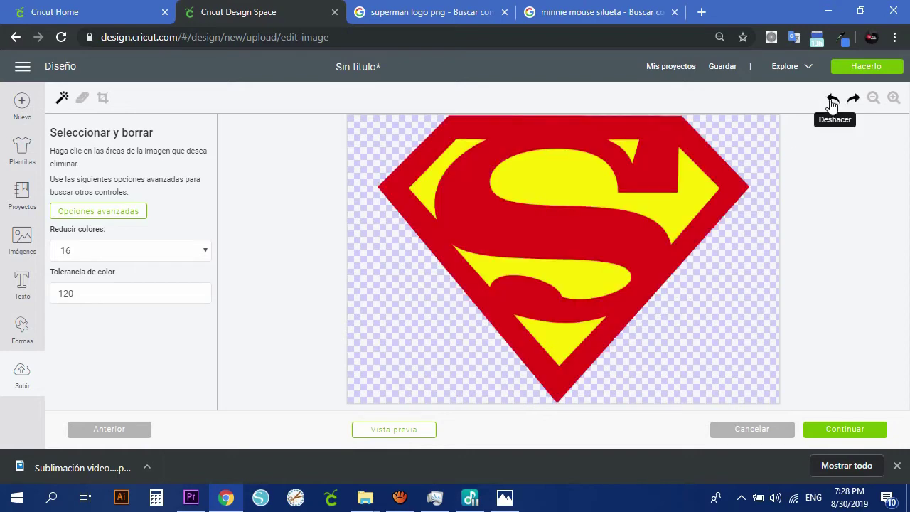
{"action": "left_click_drag", "start_coordinate": [83, 298], "coordinate": [50, 295]}
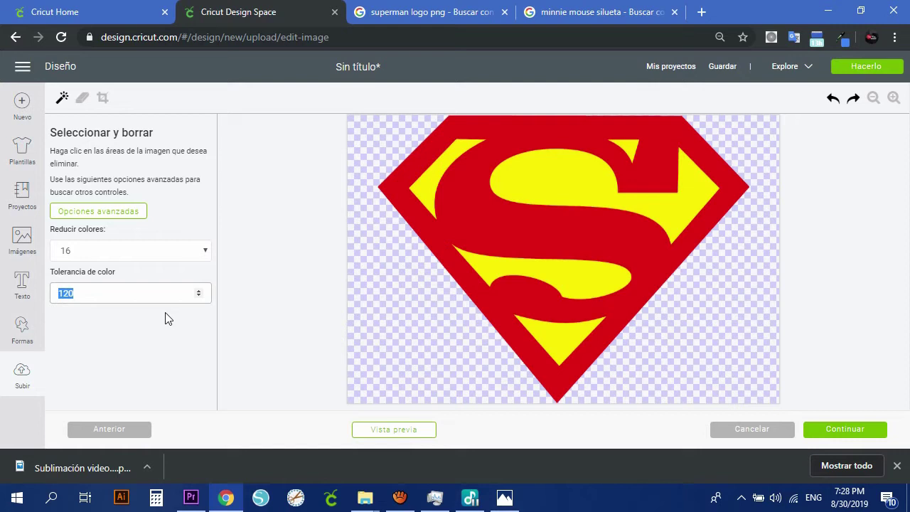
{"action": "type", "text": "1"}
{"action": "left_click", "coordinate": [436, 254]}
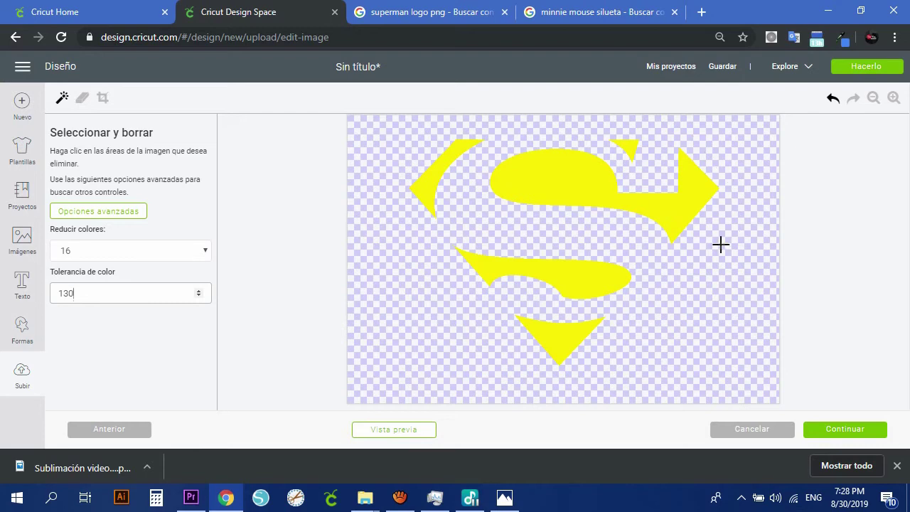
Step: Continue to the image naming stage and copy a screen capture of the yellow shapes' cut preview
{"action": "left_click", "coordinate": [842, 429]}
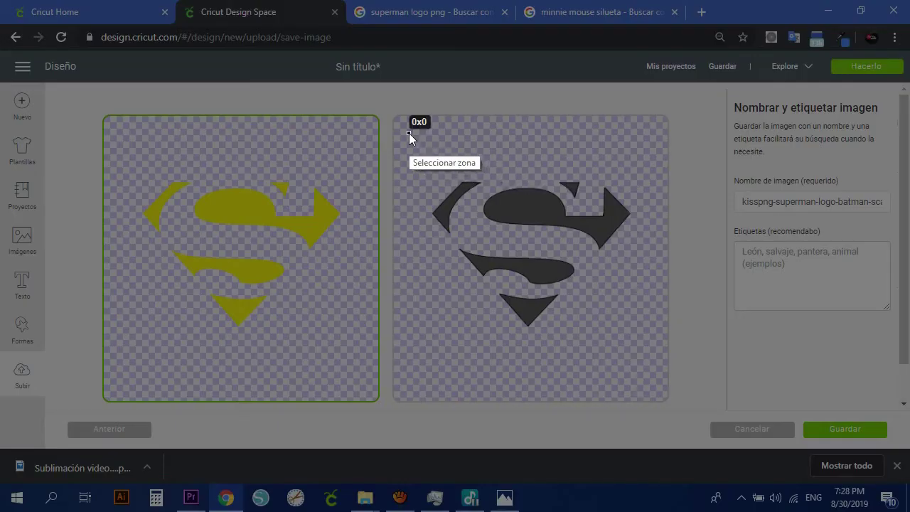
{"action": "left_click_drag", "start_coordinate": [409, 133], "coordinate": [649, 365]}
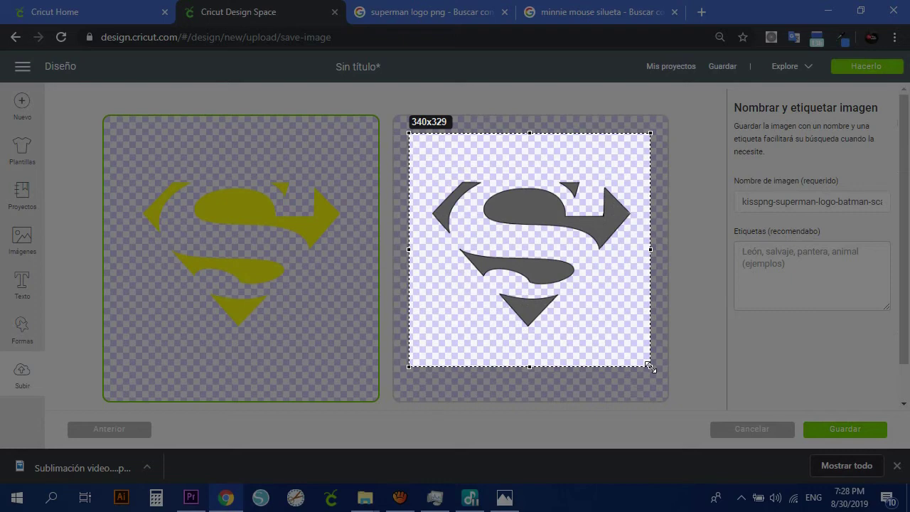
{"action": "left_click_drag", "start_coordinate": [649, 366], "coordinate": [650, 366]}
{"action": "key", "text": "ctrl+c"}
Step: Save the yellow shapes as a cut image and insert it on the canvas, offset to the right of the full logo
{"action": "left_click", "coordinate": [643, 364]}
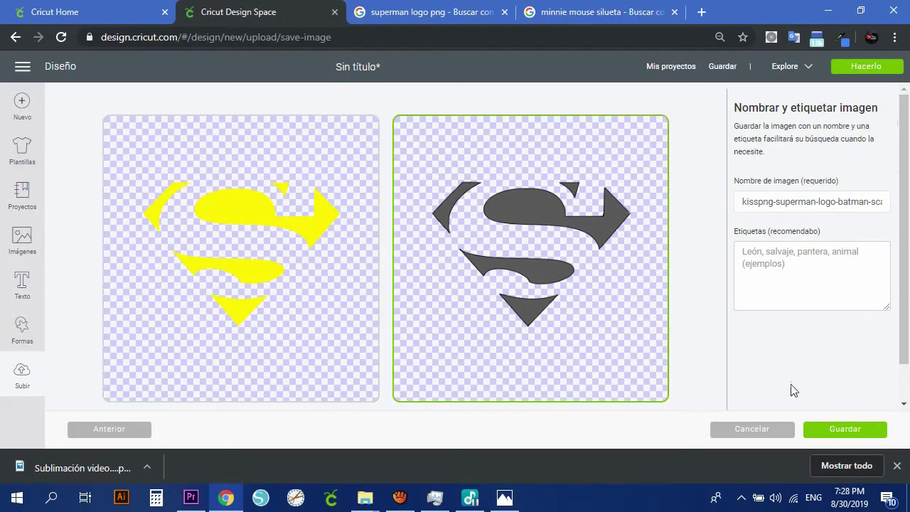
{"action": "left_click", "coordinate": [835, 429]}
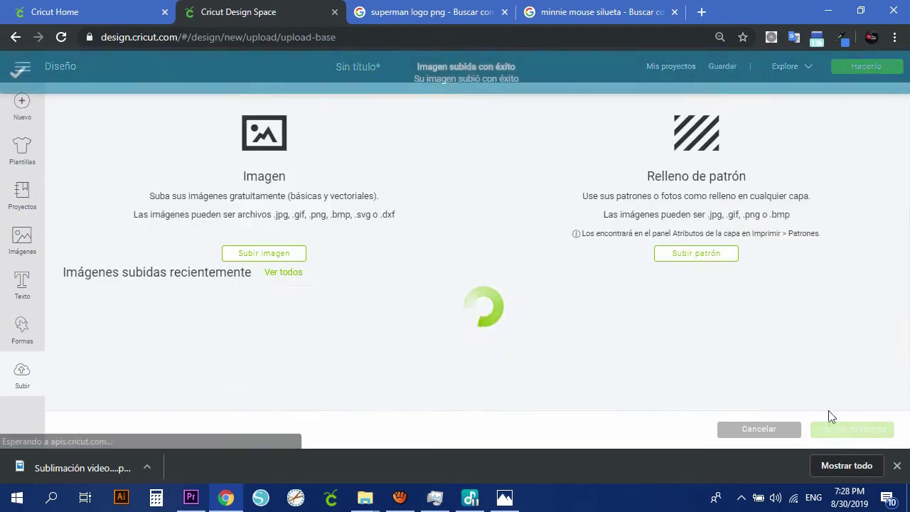
{"action": "left_click", "coordinate": [110, 316]}
{"action": "left_click", "coordinate": [864, 431]}
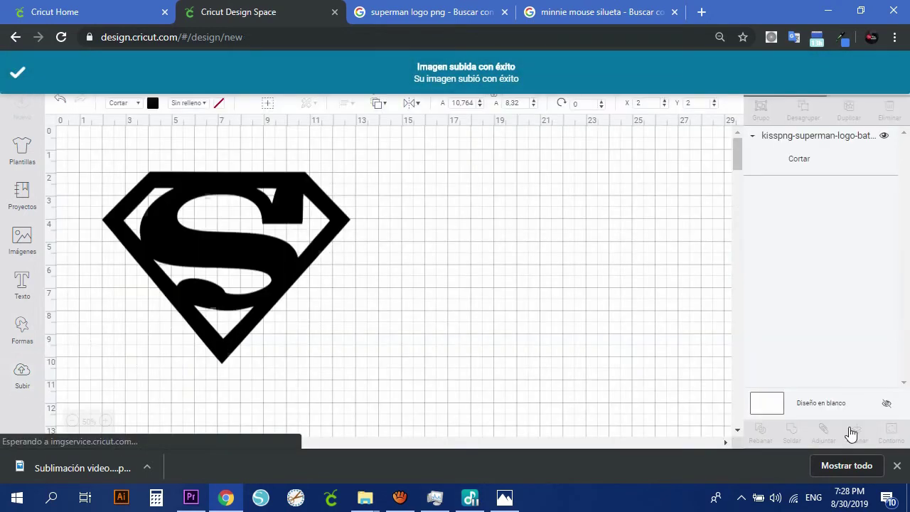
{"action": "left_click_drag", "start_coordinate": [250, 256], "coordinate": [444, 257]}
Step: Color the full logo shape red and the separate inner shapes yellow
{"action": "left_click", "coordinate": [174, 179]}
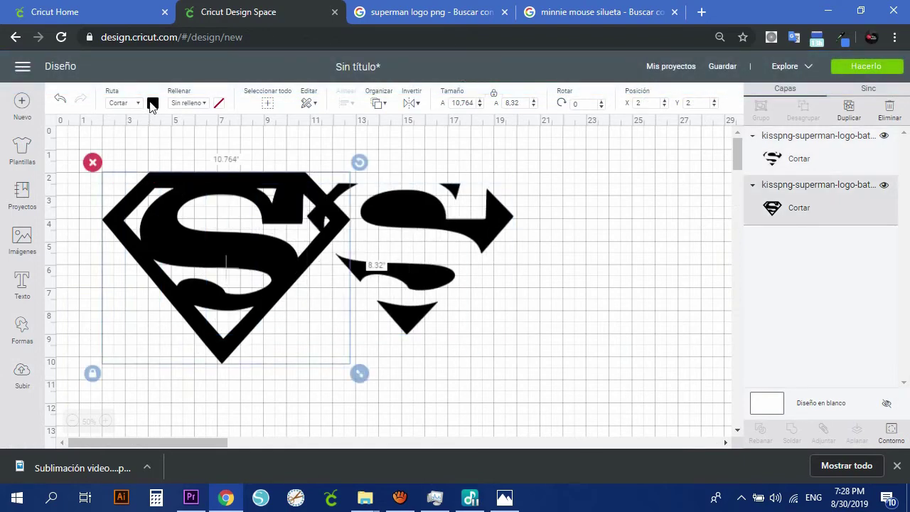
{"action": "left_click", "coordinate": [152, 103]}
{"action": "left_click", "coordinate": [165, 187]}
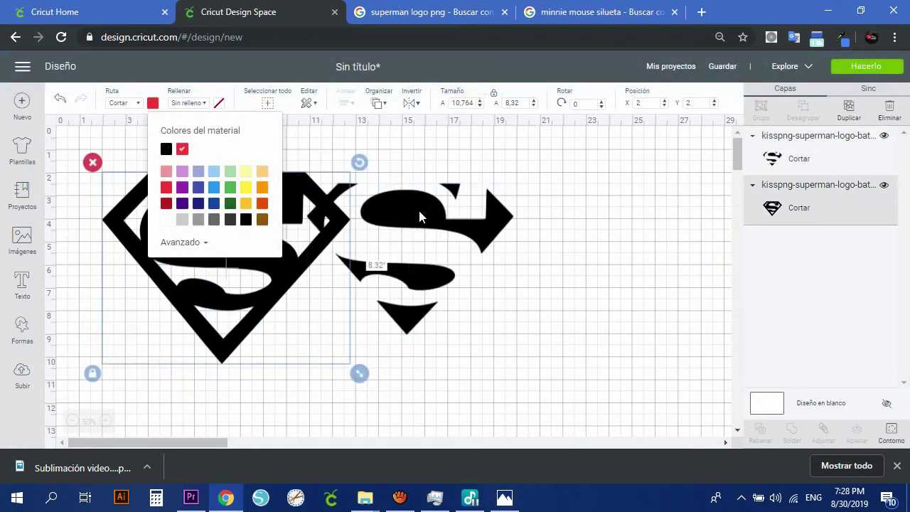
{"action": "left_click", "coordinate": [418, 215]}
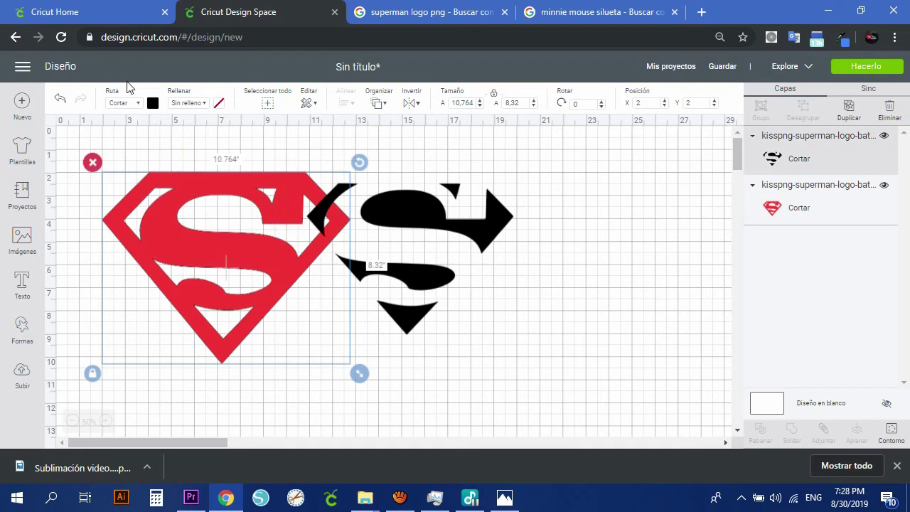
{"action": "left_click", "coordinate": [152, 102]}
{"action": "left_click", "coordinate": [245, 187]}
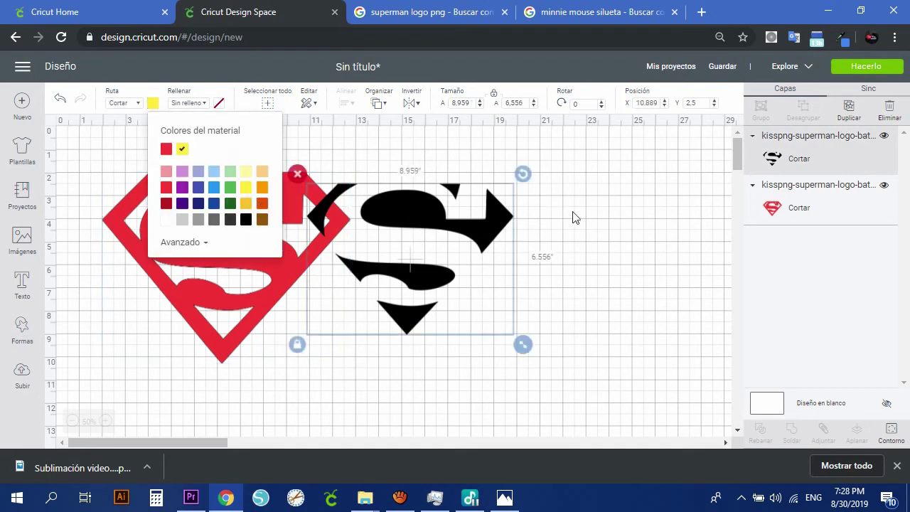
{"action": "left_click", "coordinate": [587, 213]}
Step: Fit the yellow shapes into the red logo and move both pieces together toward the middle of the canvas
{"action": "left_click_drag", "start_coordinate": [493, 218], "coordinate": [298, 225]}
{"action": "left_click_drag", "start_coordinate": [497, 348], "coordinate": [172, 192]}
{"action": "left_click_drag", "start_coordinate": [165, 231], "coordinate": [323, 247]}
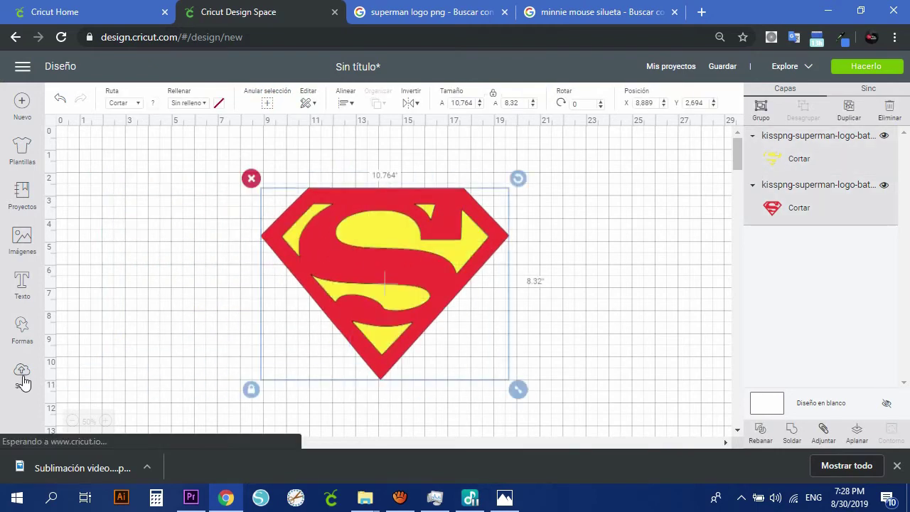
Step: Upload the Minnie silhouette file 102983-pegatina-silueta-dibujo-femenino-pegatinas from the Desktop as a Simple image
{"action": "left_click", "coordinate": [23, 378]}
{"action": "left_click", "coordinate": [295, 257]}
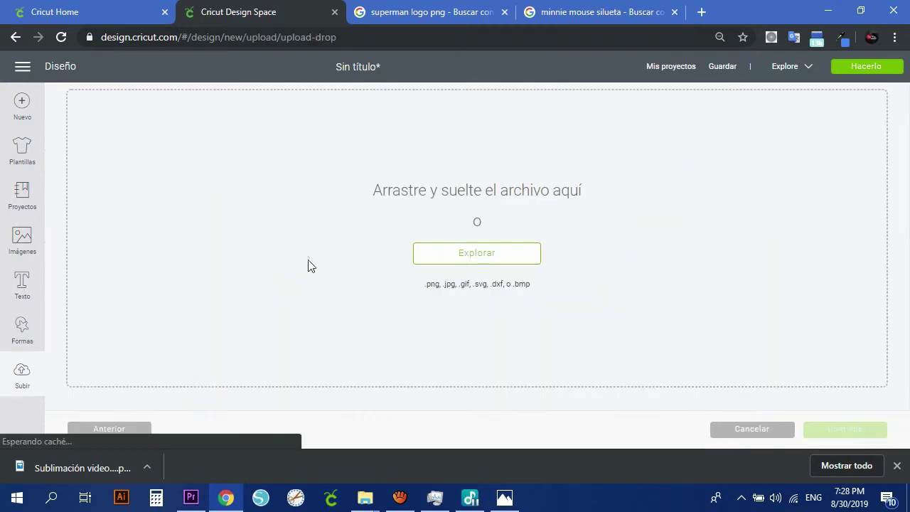
{"action": "left_click", "coordinate": [469, 253]}
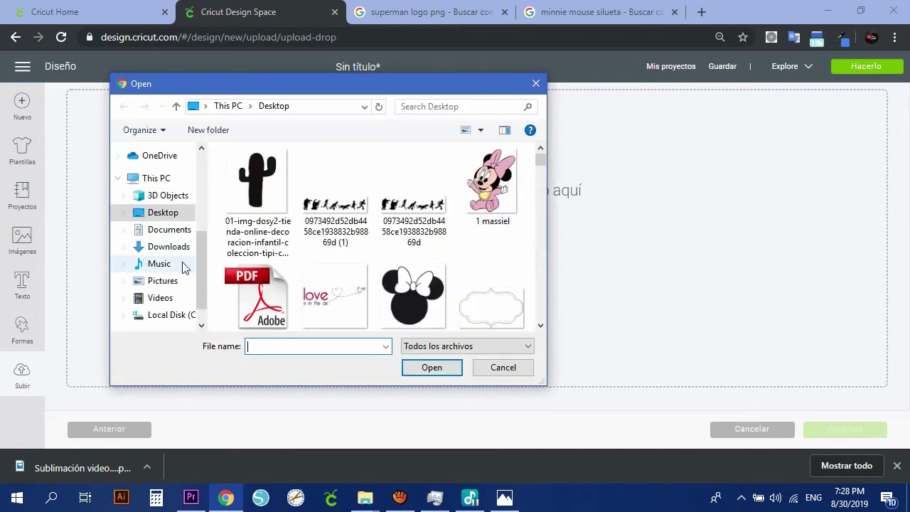
{"action": "left_click", "coordinate": [390, 284]}
{"action": "left_click", "coordinate": [432, 367]}
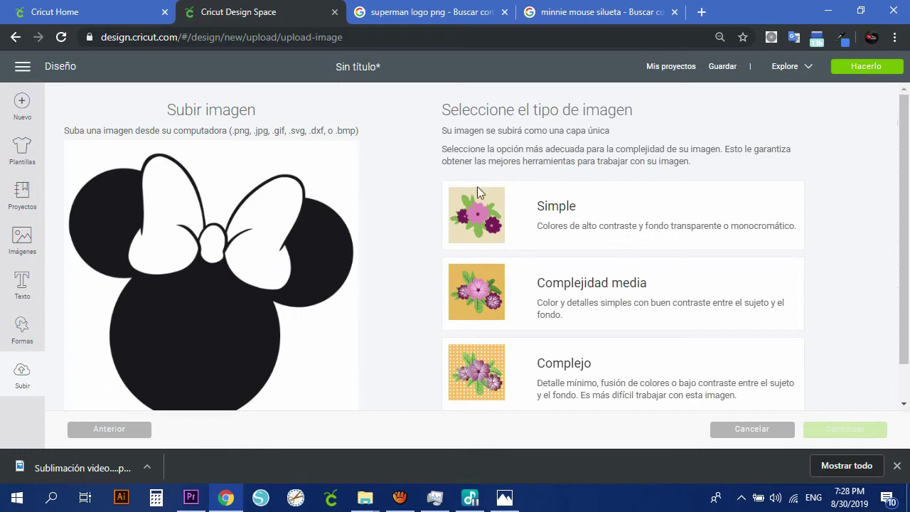
{"action": "left_click", "coordinate": [640, 240]}
{"action": "left_click", "coordinate": [849, 431]}
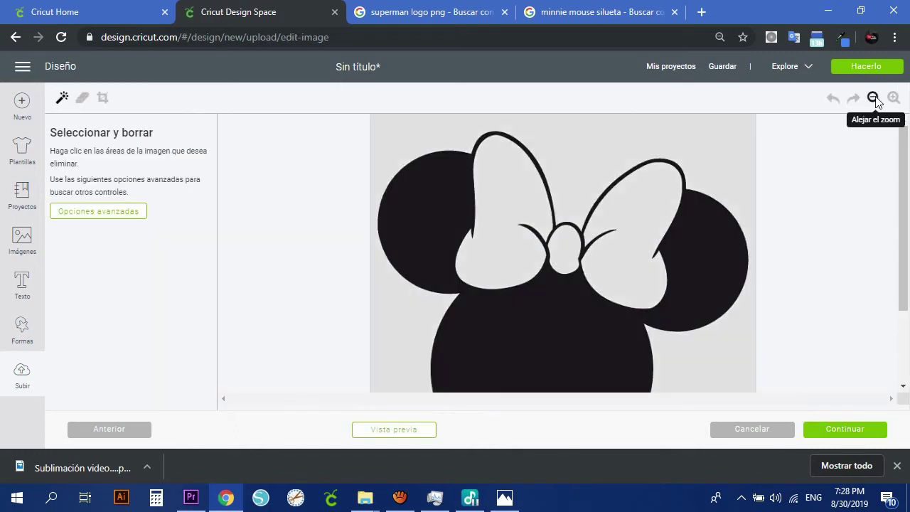
Step: Remove the background and the white areas of Minnie's bow, and save the black silhouette as an uploaded image
{"action": "left_click", "coordinate": [873, 97]}
{"action": "left_click", "coordinate": [662, 144]}
{"action": "left_click", "coordinate": [623, 189]}
{"action": "left_click", "coordinate": [568, 212]}
{"action": "left_click", "coordinate": [536, 178]}
{"action": "left_click", "coordinate": [832, 429]}
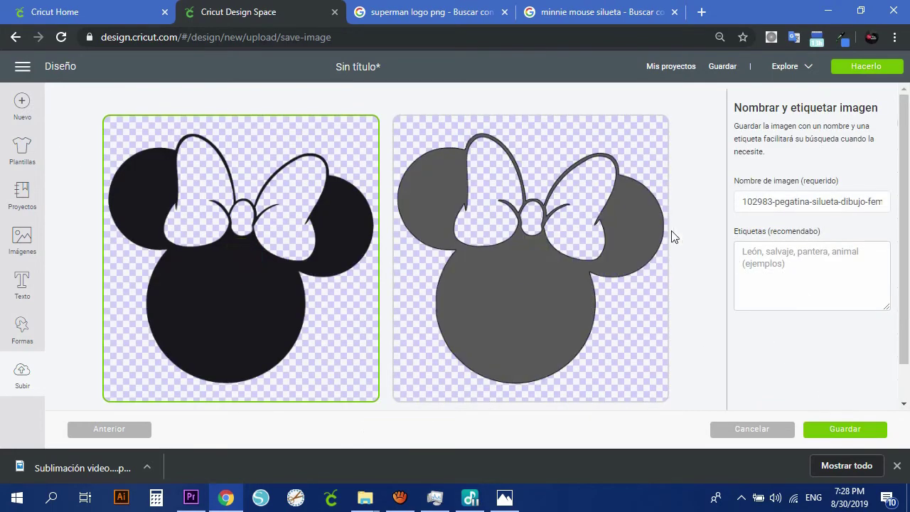
{"action": "left_click", "coordinate": [863, 432]}
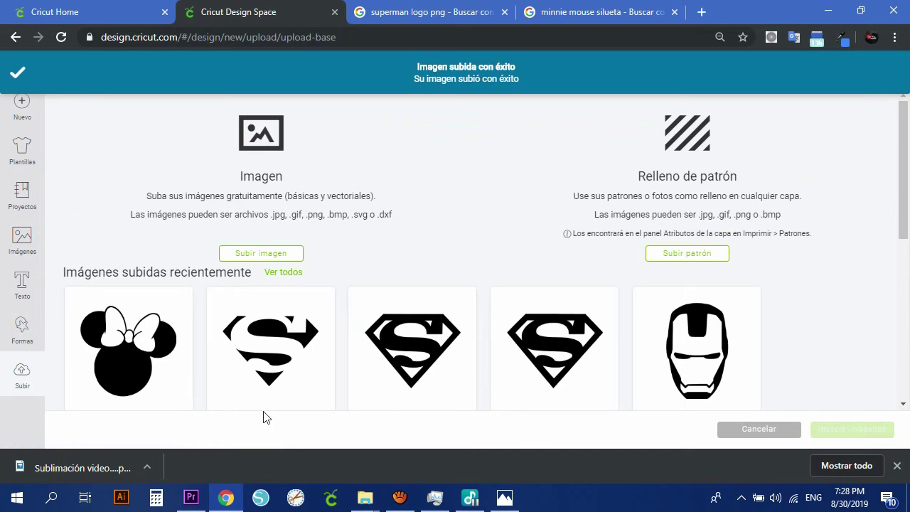
Step: Insert the uploaded Minnie silhouette on the canvas and move it slightly to the left
{"action": "left_click", "coordinate": [152, 376]}
{"action": "left_click", "coordinate": [869, 424]}
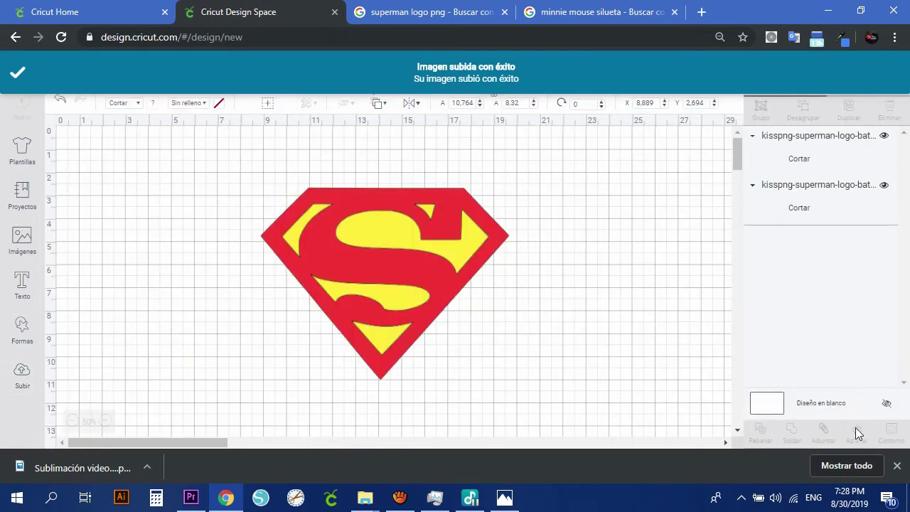
{"action": "left_click_drag", "start_coordinate": [233, 303], "coordinate": [170, 312]}
Step: Upload 102983-pegatina-silueta-dibujo-femenino-pegatinas again as a Simple image and remove its outer background
{"action": "left_click", "coordinate": [22, 371]}
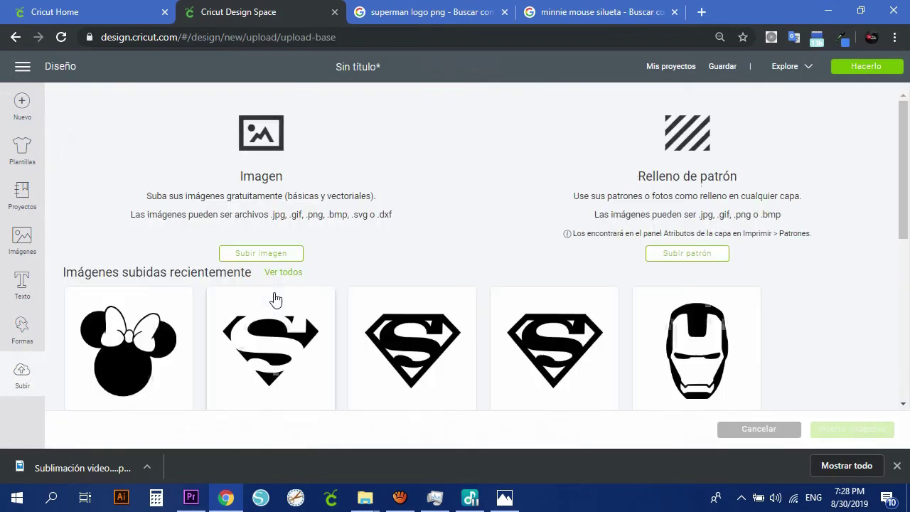
{"action": "left_click", "coordinate": [268, 255]}
{"action": "left_click", "coordinate": [481, 254]}
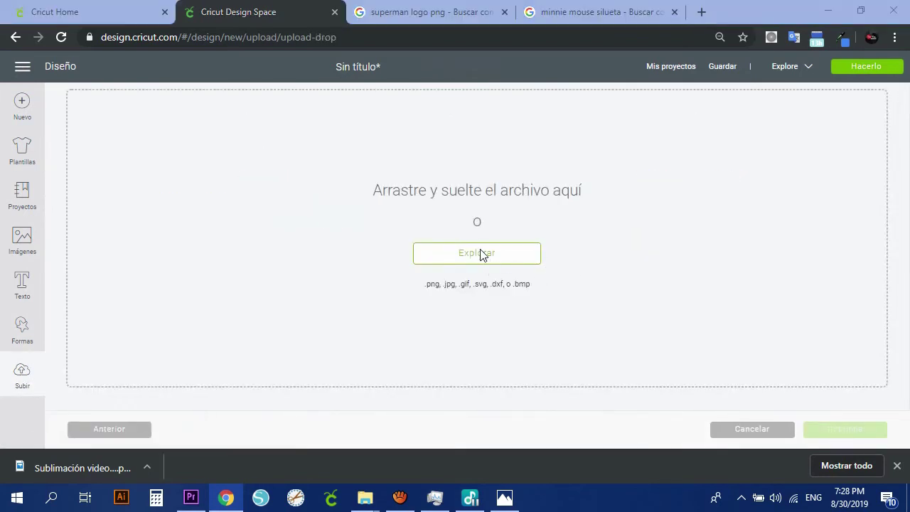
{"action": "left_click", "coordinate": [414, 298]}
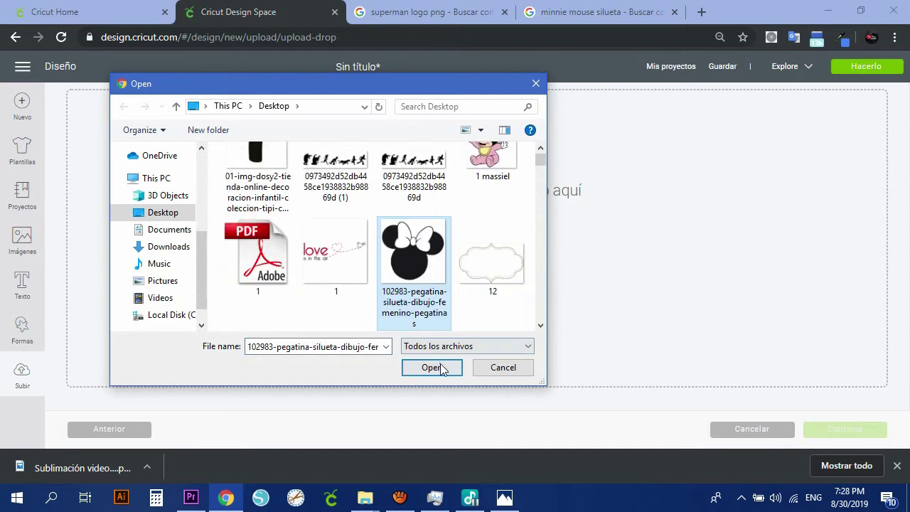
{"action": "left_click", "coordinate": [432, 366]}
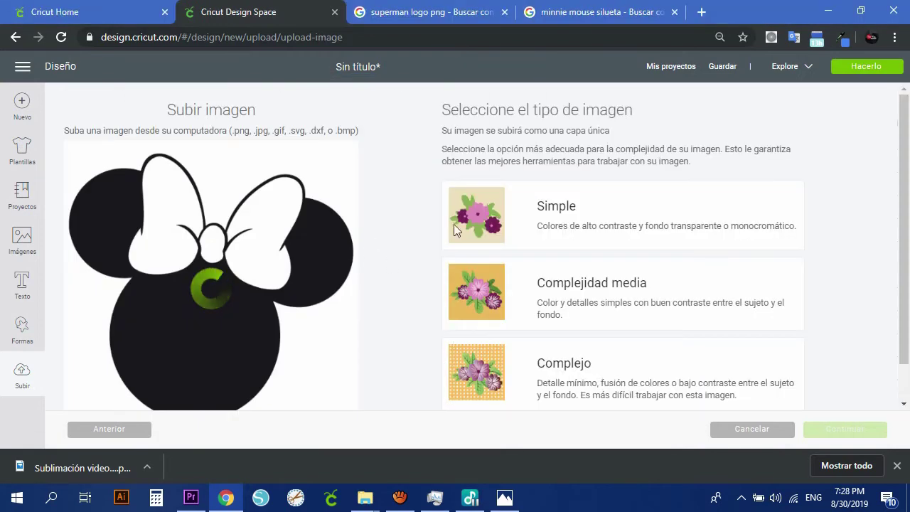
{"action": "left_click", "coordinate": [561, 238]}
{"action": "left_click", "coordinate": [855, 434]}
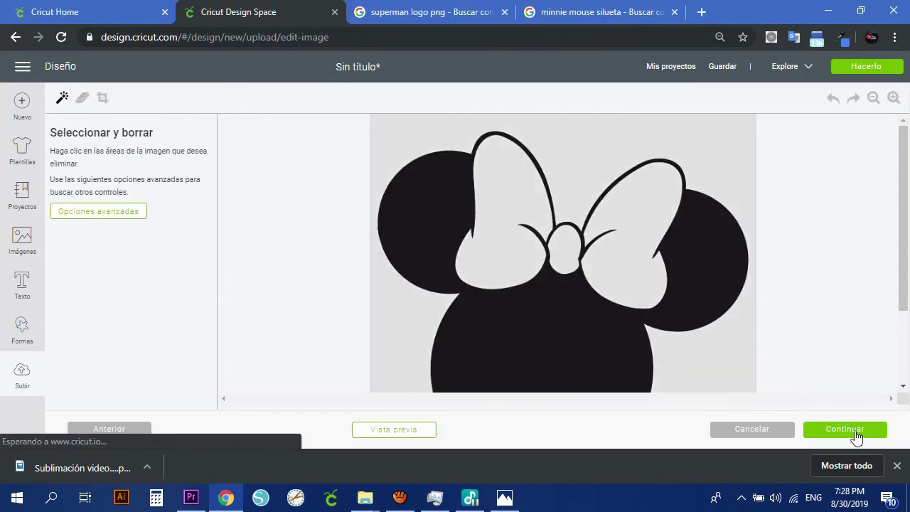
{"action": "left_click", "coordinate": [727, 165]}
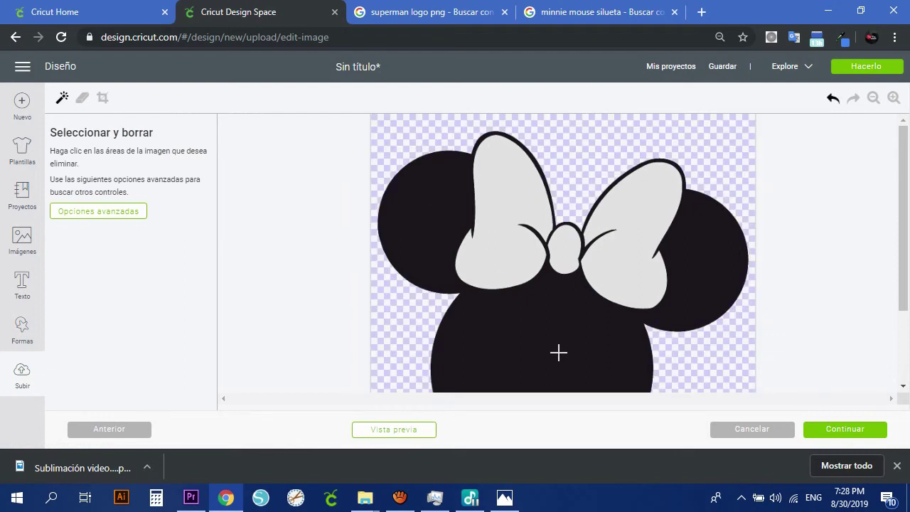
Step: Remove Minnie's black head area and inspect the outlines left around the ears, head and bow
{"action": "scroll", "coordinate": [711, 282], "scroll_direction": "down", "scroll_amount": 1}
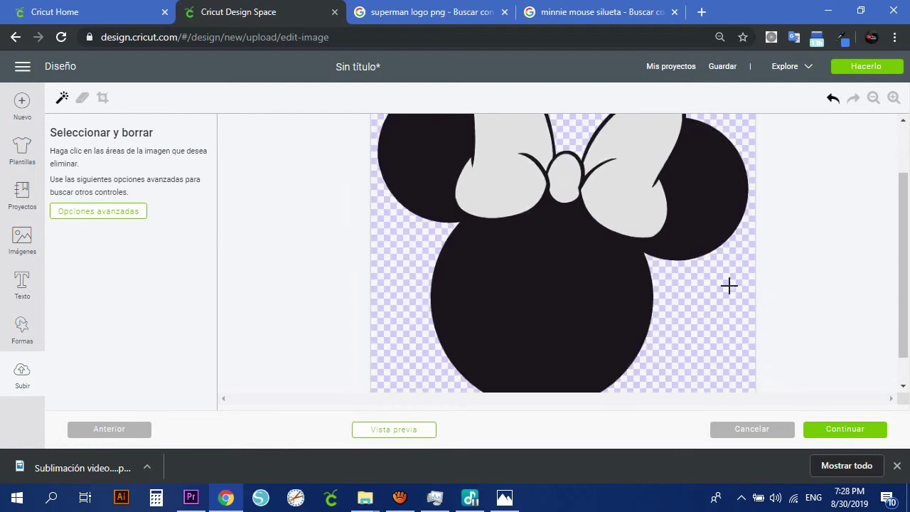
{"action": "left_click", "coordinate": [586, 318]}
{"action": "scroll", "coordinate": [497, 287], "scroll_direction": "up", "scroll_amount": 1}
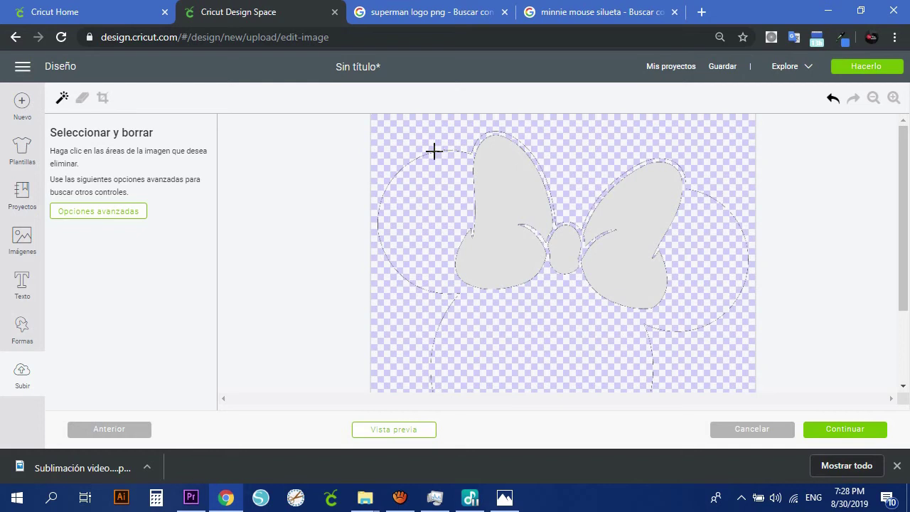
{"action": "scroll", "coordinate": [437, 321], "scroll_direction": "down", "scroll_amount": 1}
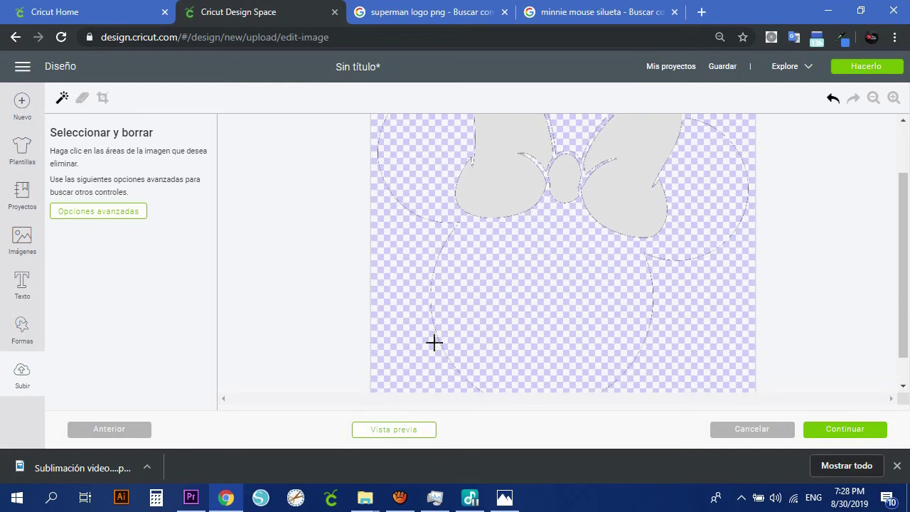
{"action": "scroll", "coordinate": [706, 156], "scroll_direction": "up", "scroll_amount": 1}
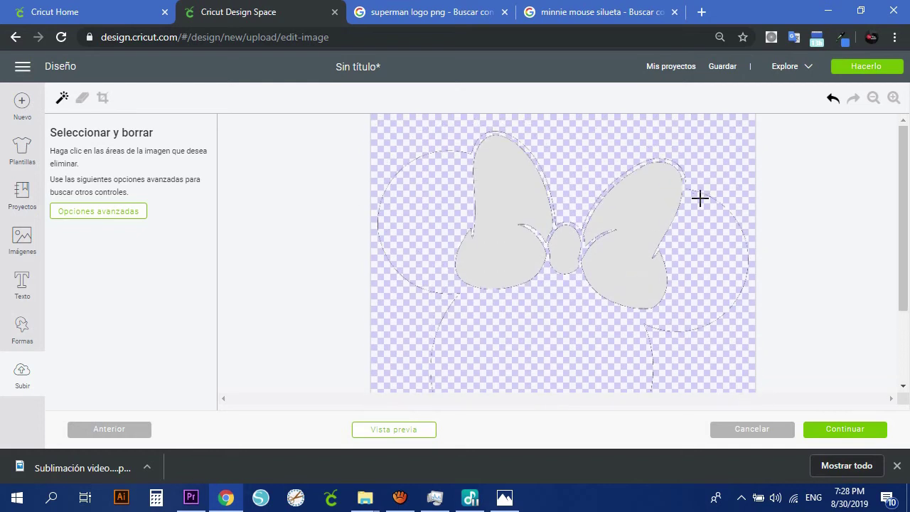
Step: Enlarge the eraser and erase the thin leftover outlines of the ears and head around the bow
{"action": "left_click", "coordinate": [82, 97]}
{"action": "left_click_drag", "start_coordinate": [91, 222], "coordinate": [149, 217]}
{"action": "mouse_move", "coordinate": [392, 211]}
{"action": "left_mouse_down"}
{"action": "mouse_move", "coordinate": [436, 158]}
{"action": "mouse_move", "coordinate": [388, 232]}
{"action": "mouse_move", "coordinate": [443, 330]}
{"action": "mouse_move", "coordinate": [636, 362]}
{"action": "mouse_move", "coordinate": [725, 323]}
{"action": "mouse_move", "coordinate": [721, 215]}
{"action": "mouse_move", "coordinate": [695, 195]}
{"action": "left_mouse_up"}
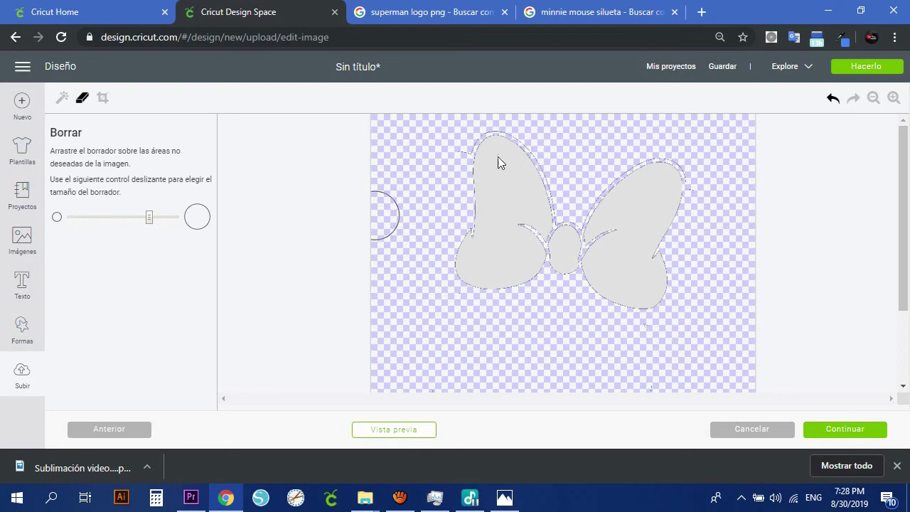
Step: Undo the eraser strokes and the black removal, and open Select and Erase's color tolerance for editing
{"action": "left_click", "coordinate": [833, 99]}
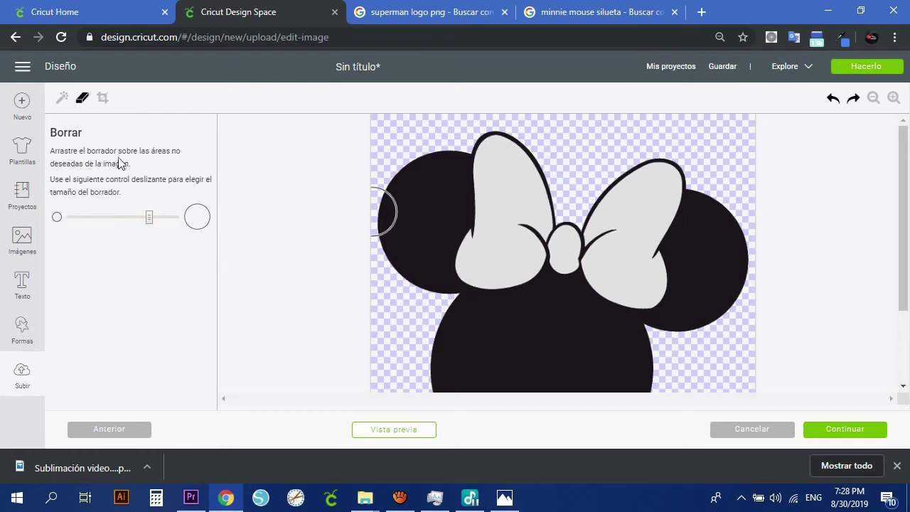
{"action": "left_click", "coordinate": [64, 97]}
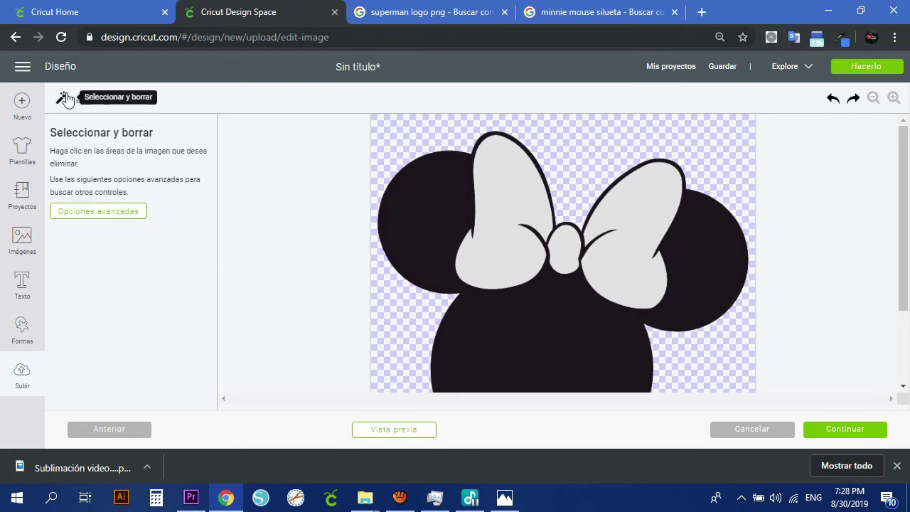
{"action": "left_click", "coordinate": [117, 215]}
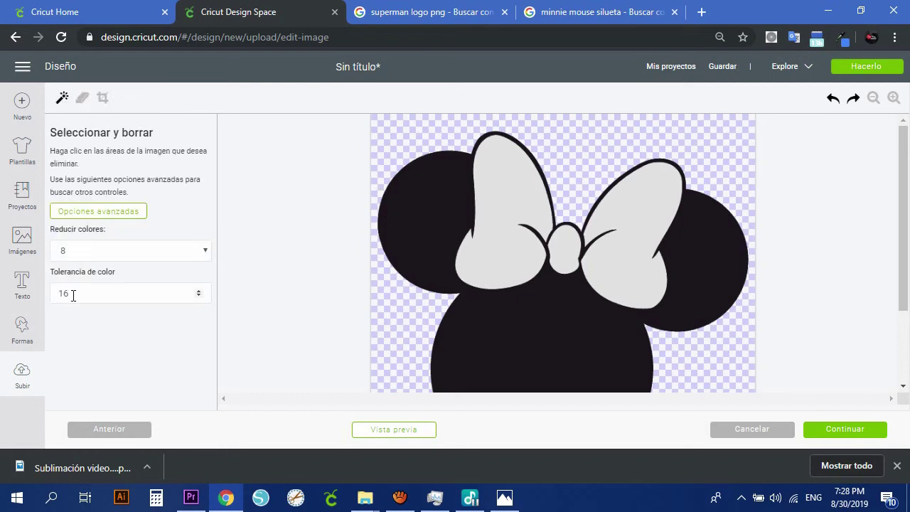
{"action": "left_click_drag", "start_coordinate": [85, 294], "coordinate": [60, 294]}
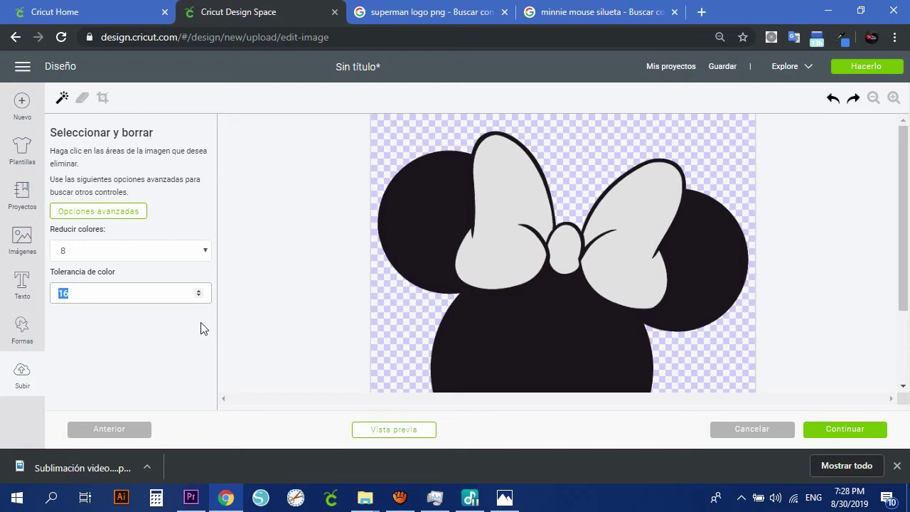